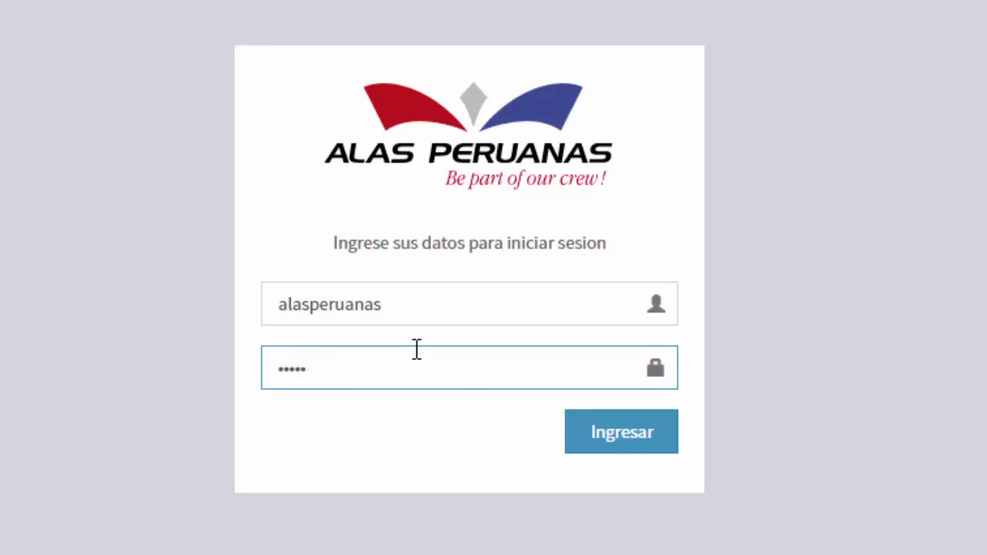
# Sign in to the agency account by entering its password and choosing Ingresar.
pyautogui.write('*******')
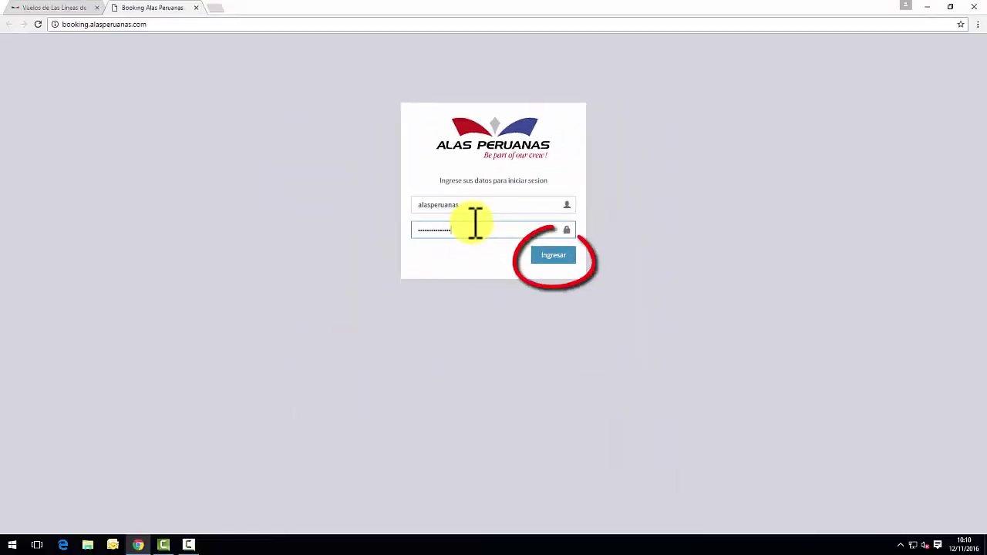
pyautogui.click(557, 259)
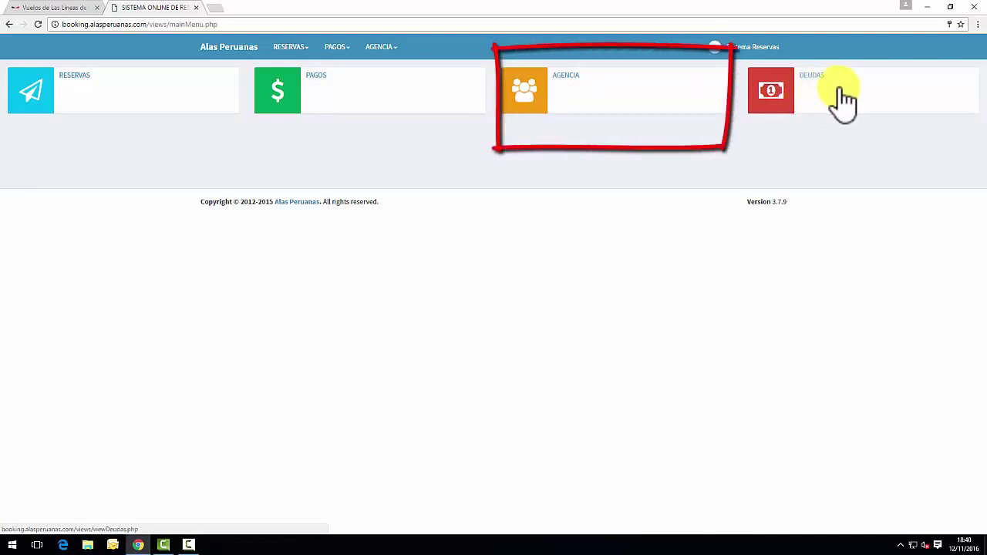
# Open the Perfil Agencia page from the AGENCIA tile on the dashboard.
pyautogui.click(619, 101)
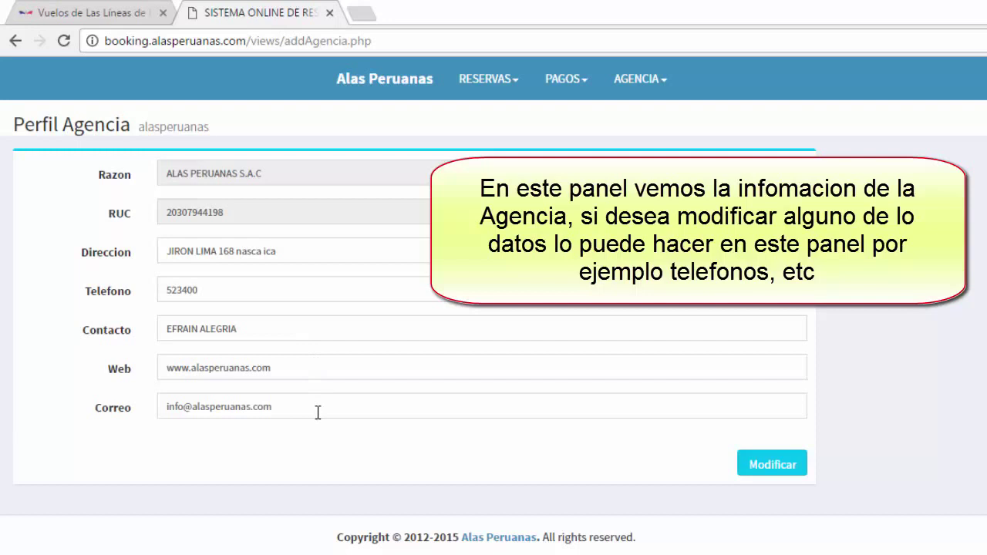
# Replace the end of the agency address with 'NASCA ICA' and save the profile.
pyautogui.moveTo(276, 251); pyautogui.dragTo(235, 252)
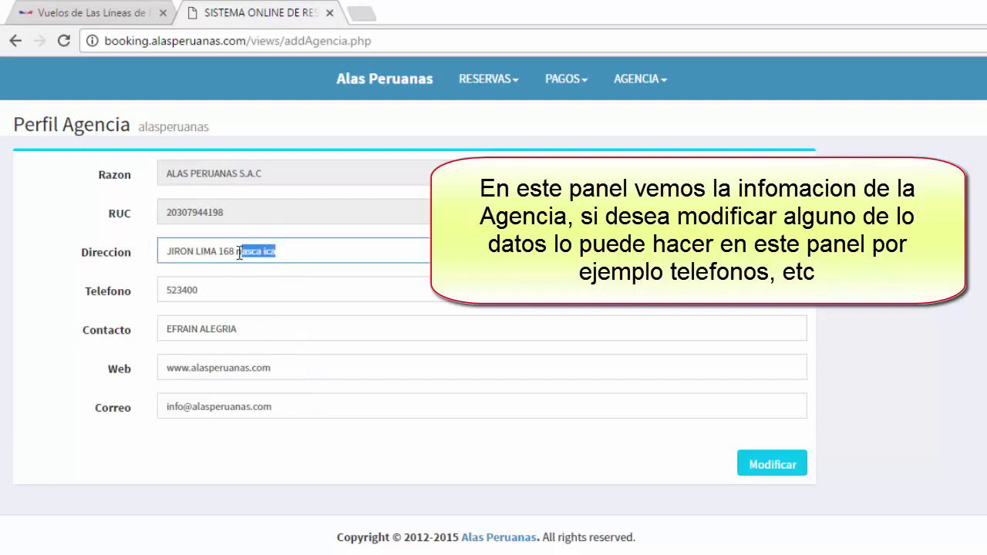
pyautogui.press('BackSpace')
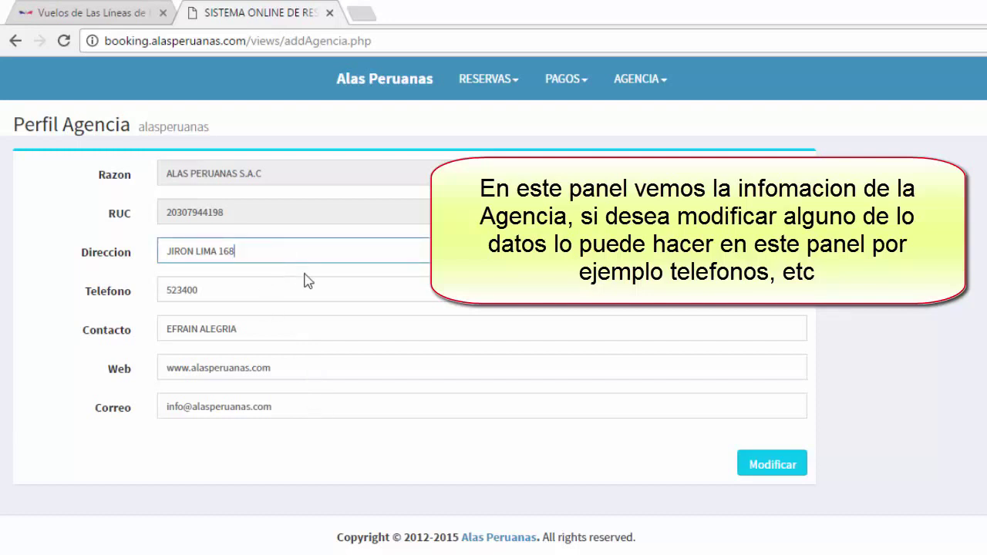
pyautogui.write('NASCA ICA')
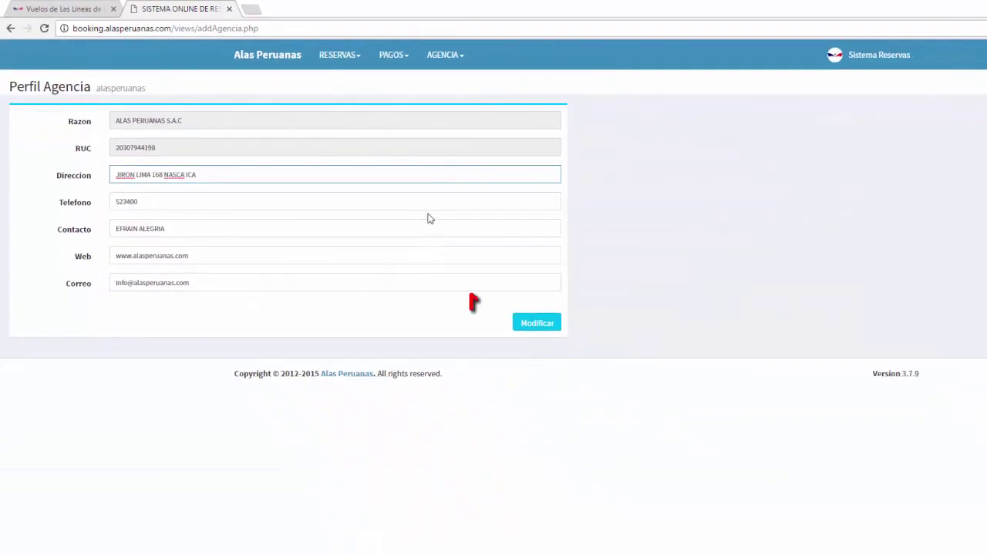
pyautogui.click(546, 326)
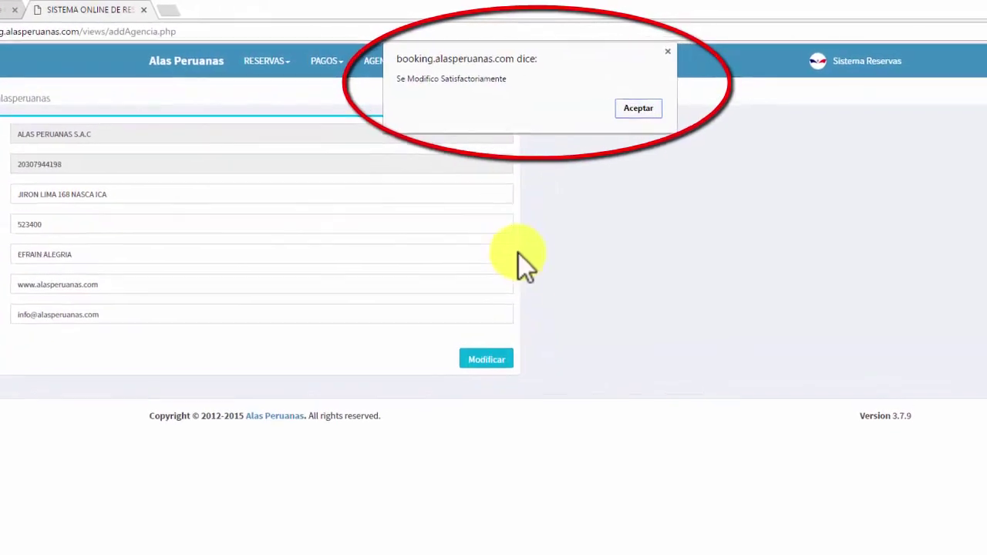
pyautogui.click(637, 108)
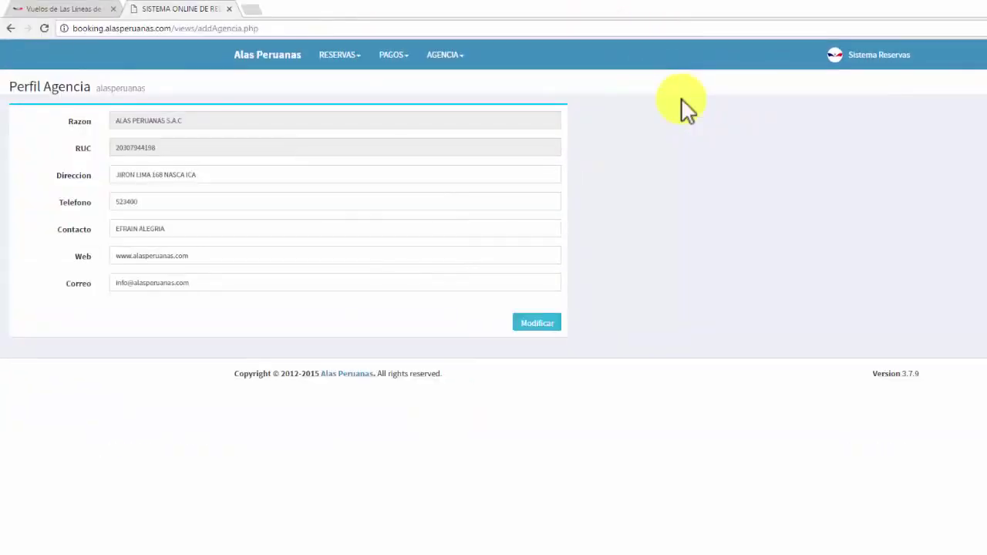
# View the Tarifario with the Nazca and Palpa fares, then return to the main menu.
pyautogui.click(456, 55)
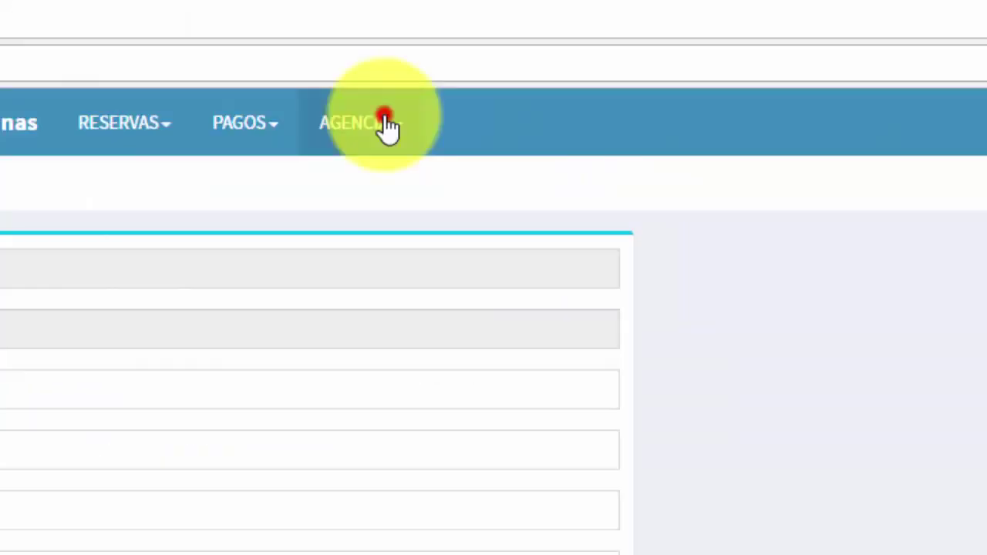
pyautogui.click(387, 212)
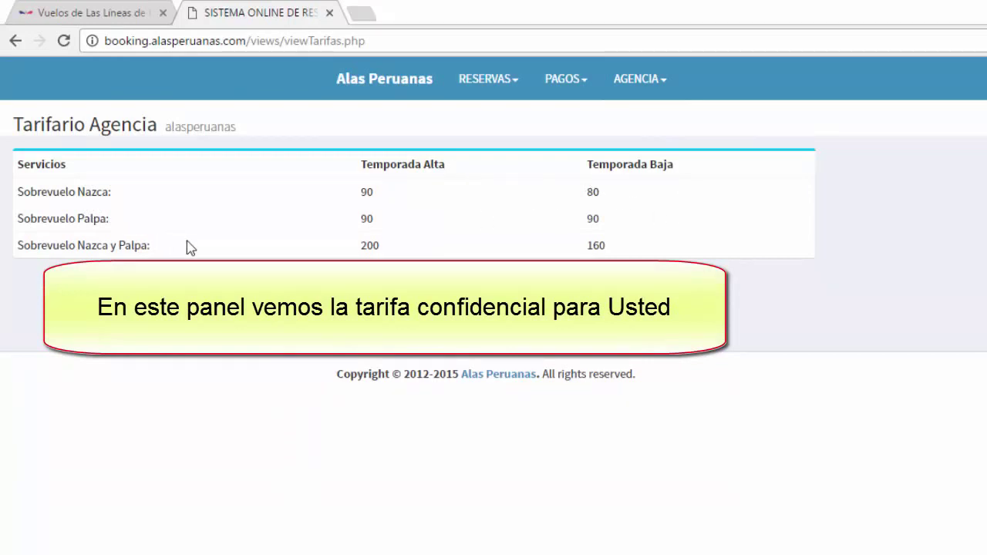
pyautogui.click(362, 102)
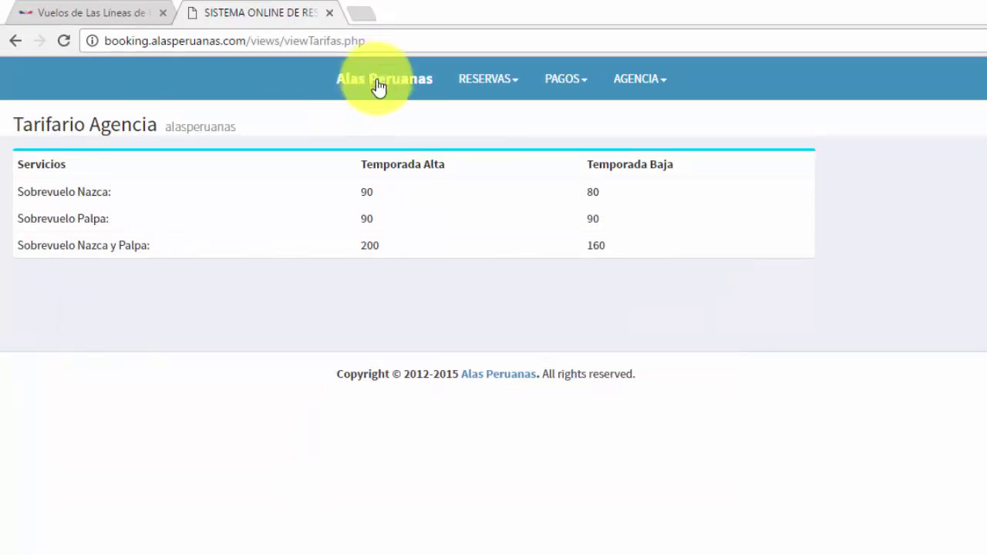
pyautogui.click(378, 81)
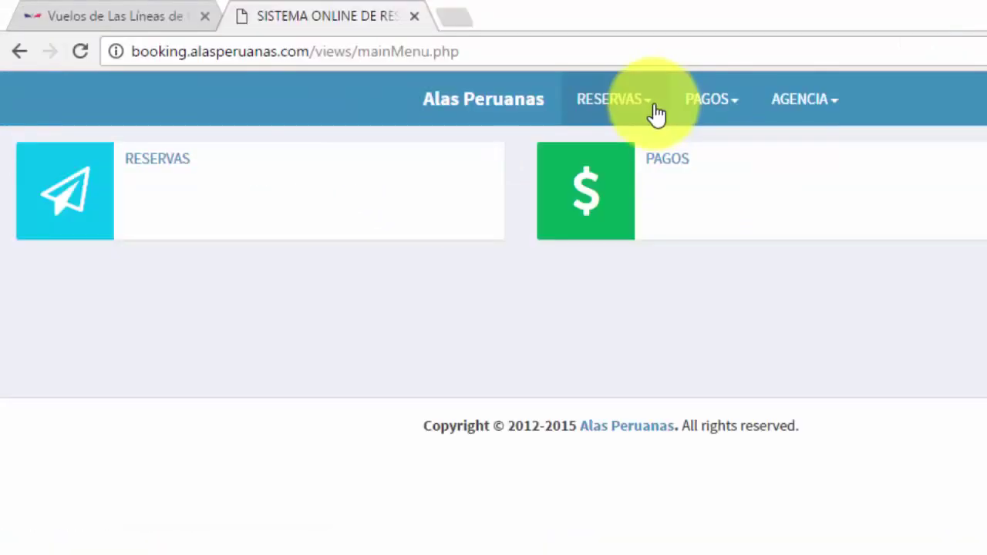
# Start a new reservation for the Nazca overflight on 19/11/2016.
pyautogui.click(654, 113)
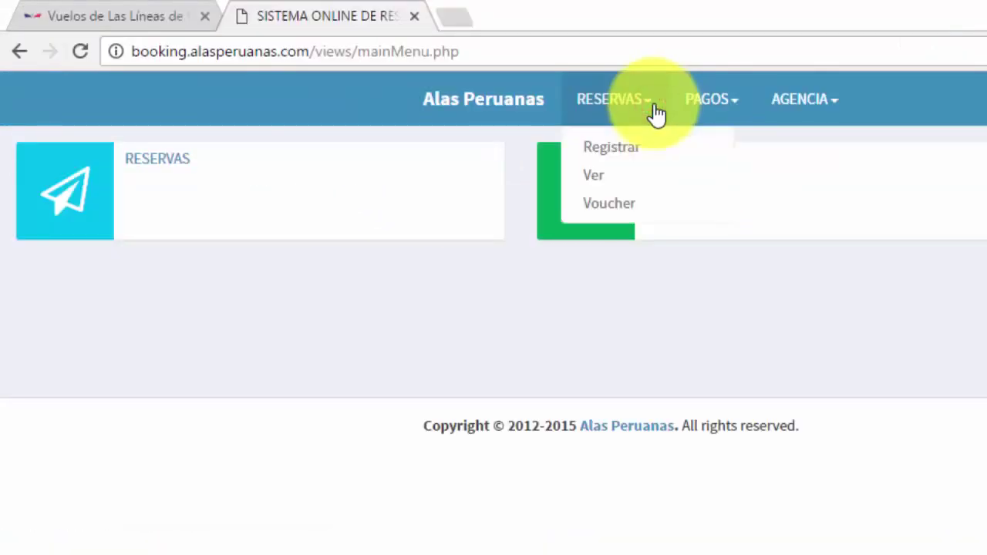
pyautogui.click(593, 151)
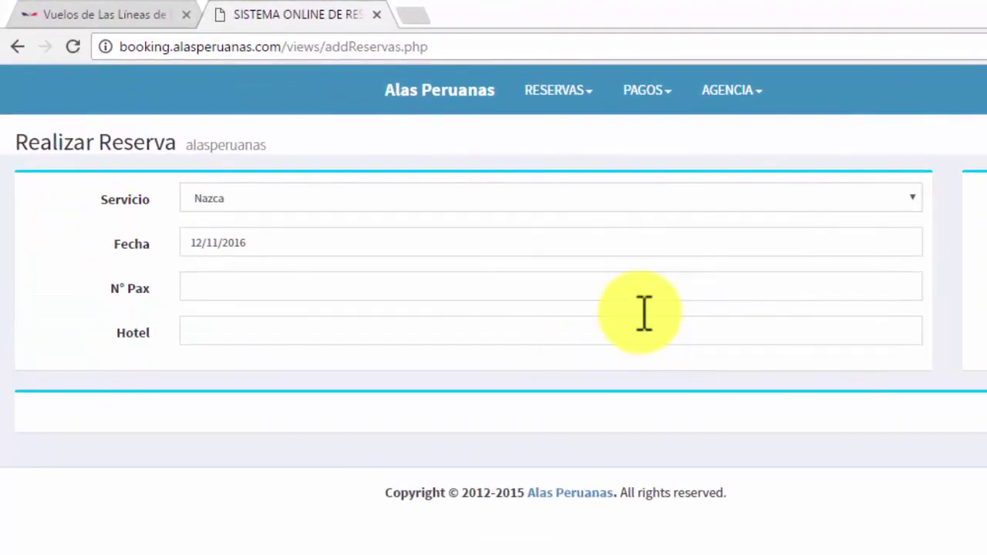
pyautogui.click(298, 205)
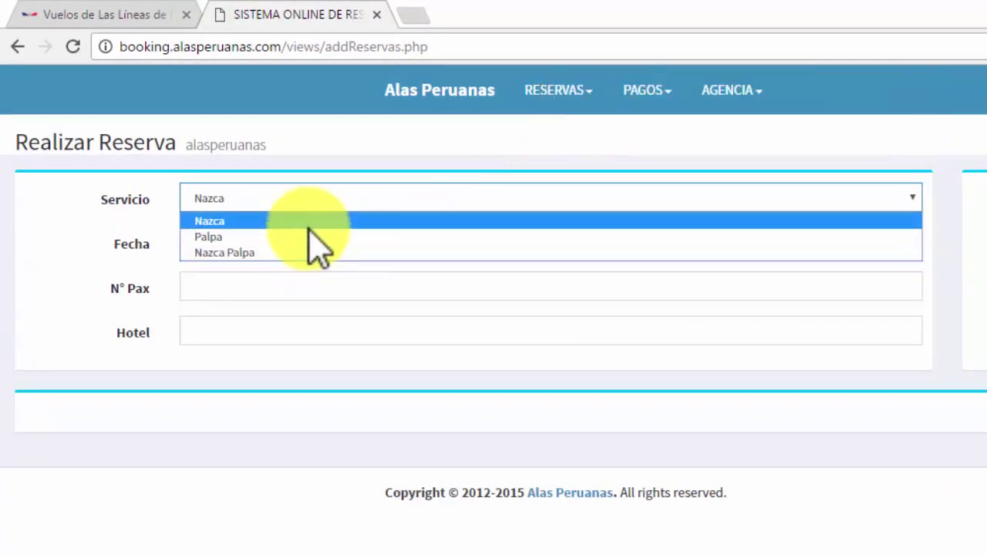
pyautogui.click(309, 221)
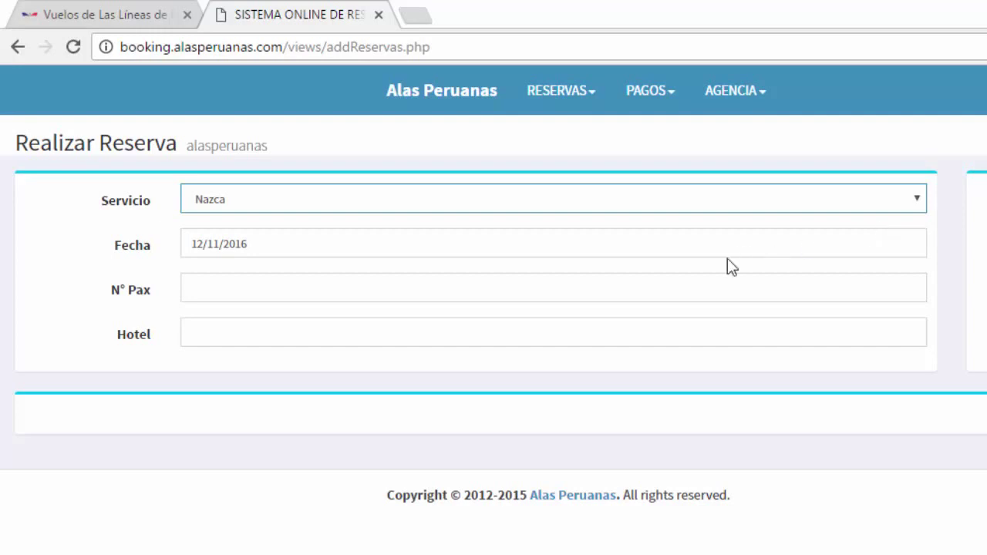
pyautogui.click(838, 253)
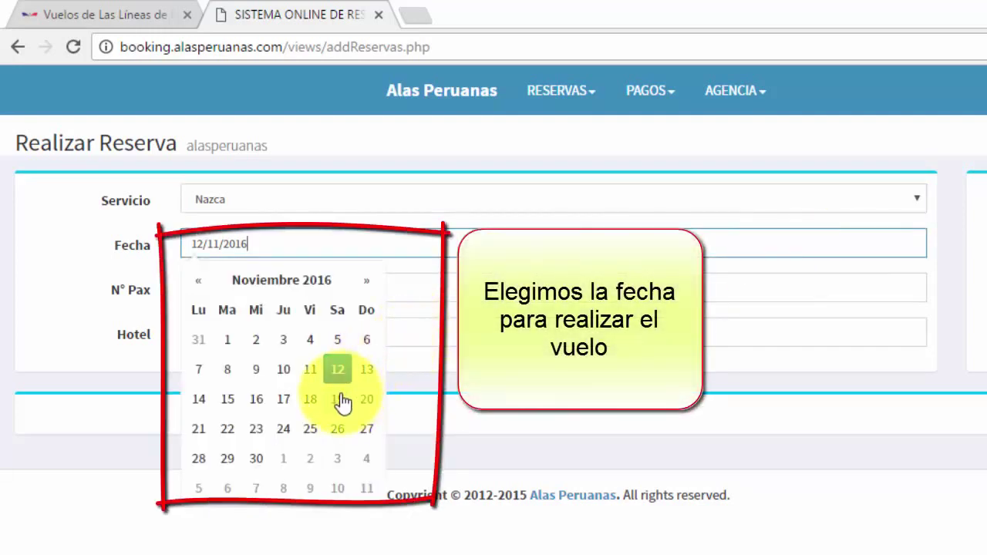
pyautogui.click(338, 399)
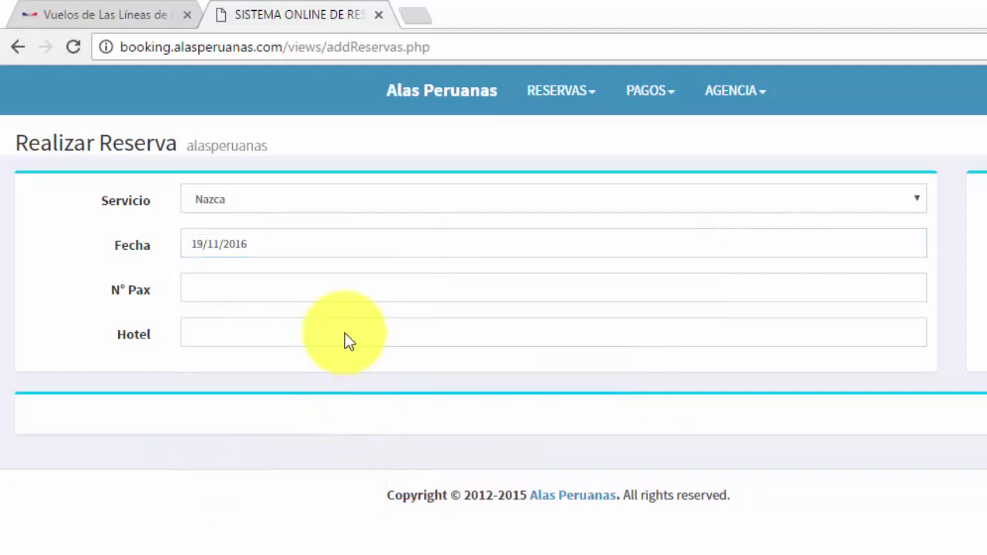
# Enter 2 passengers and hotel 'Alegria' on the reservation.
pyautogui.click(353, 291)
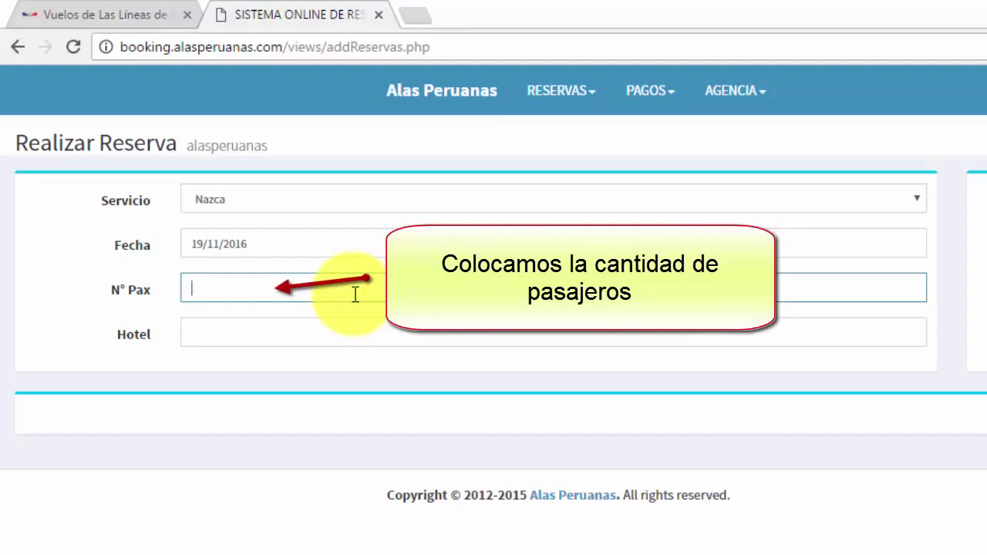
pyautogui.write('2')
pyautogui.click(354, 329)
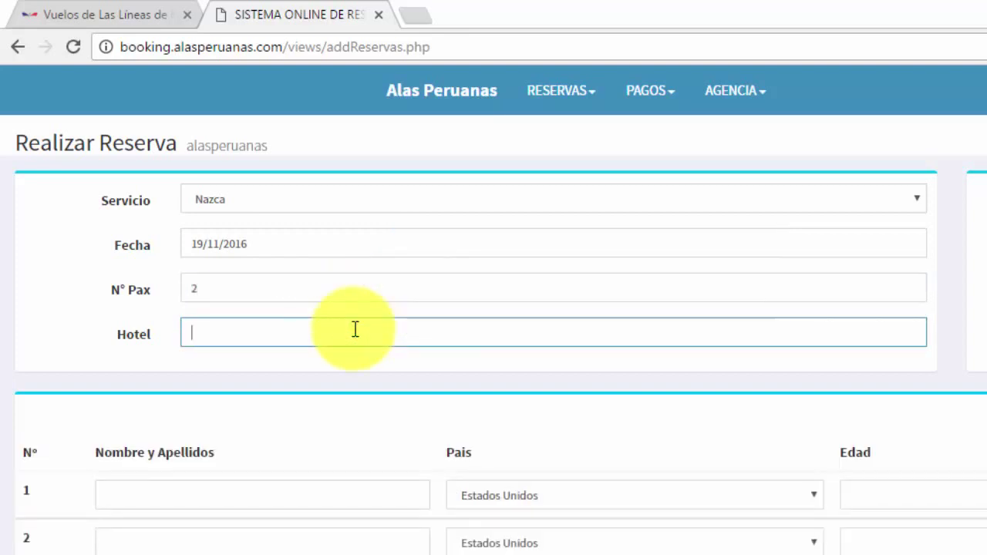
pyautogui.write('Alegria')
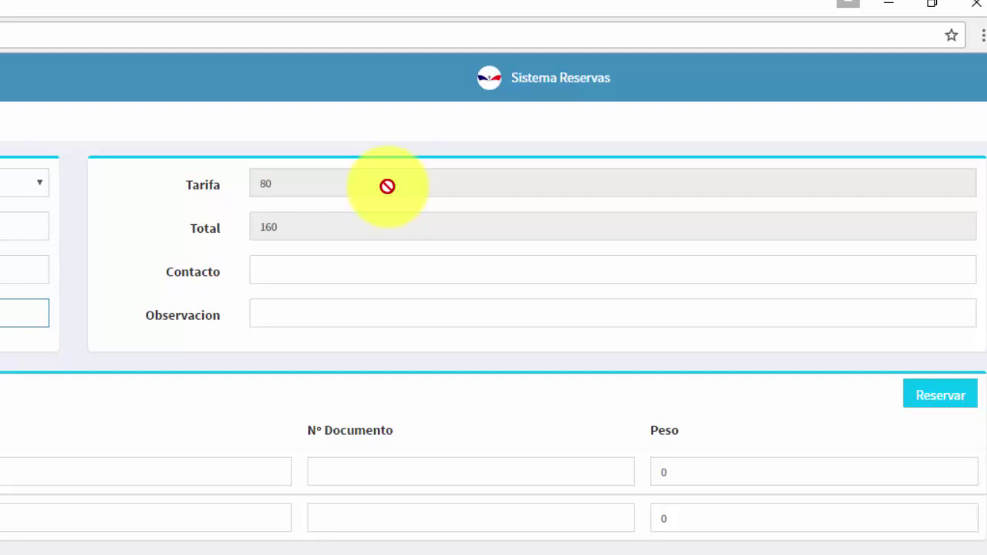
# Enter the contact's name and an observation: Cruz del Sur arrival 18-11-16 22:00, leaving 19-11-16 20:00 for Arequipa.
pyautogui.click(359, 274)
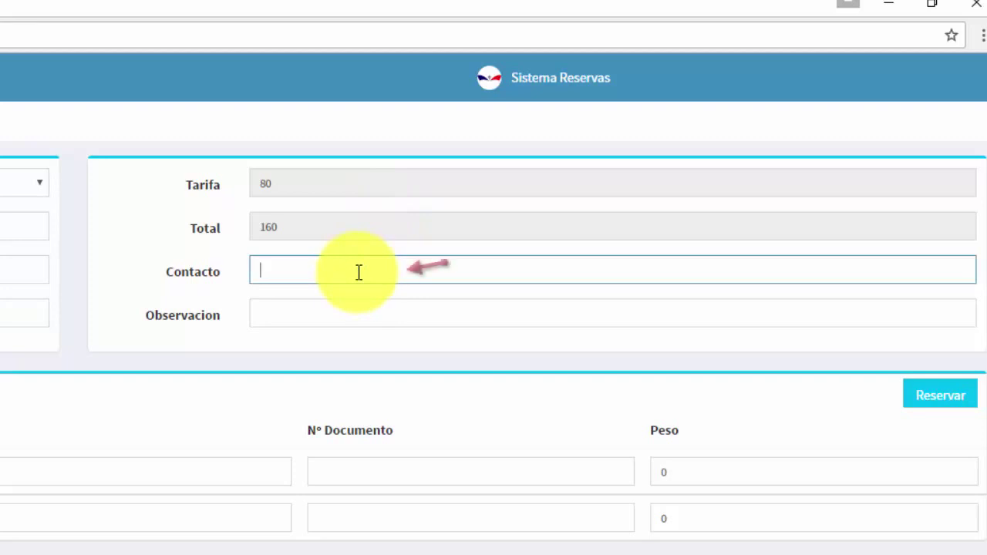
pyautogui.write('t')
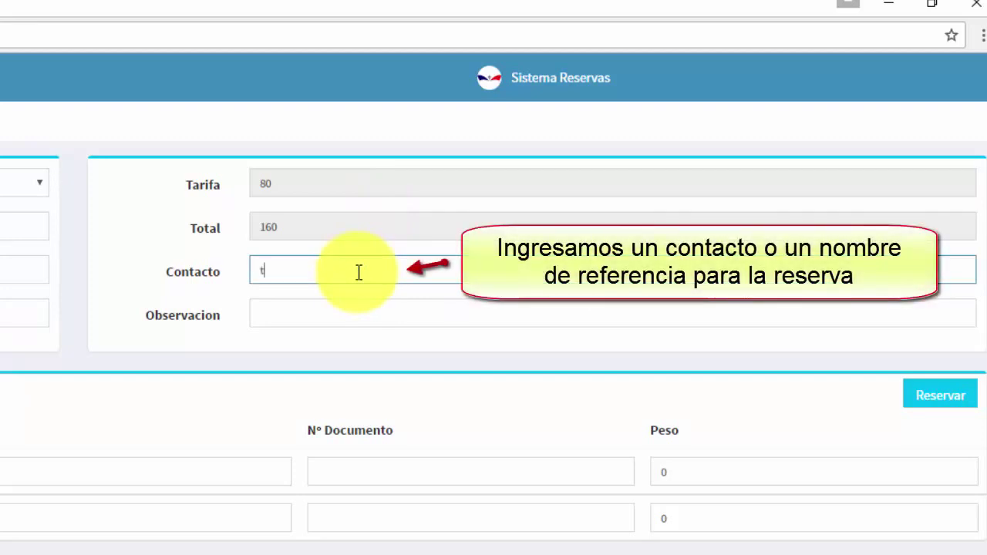
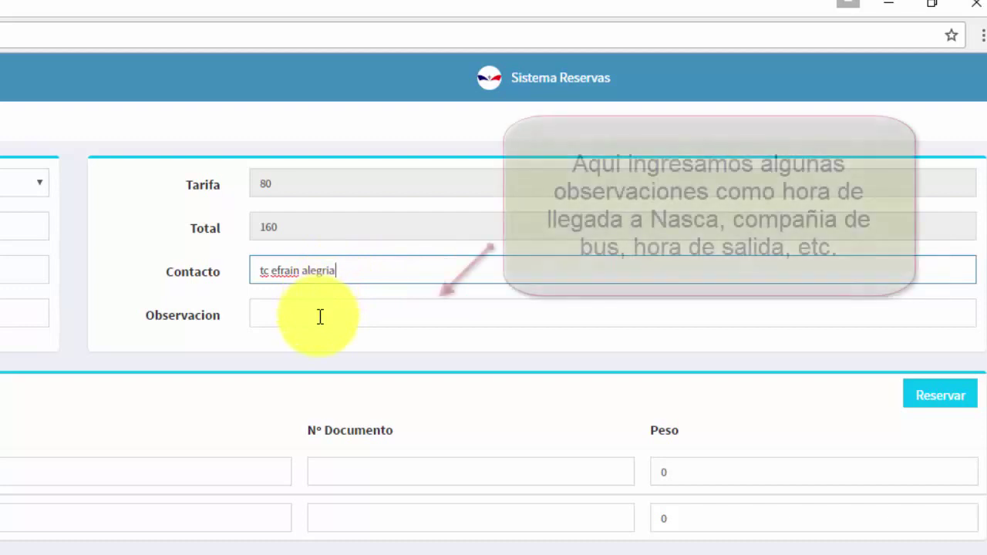
pyautogui.click(319, 316)
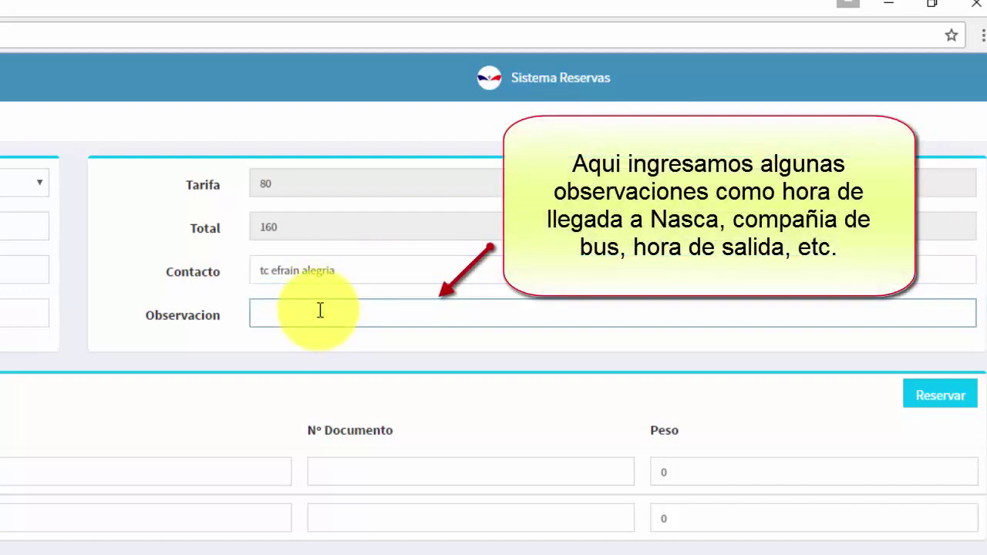
pyautogui.write('llegan en ciuz del sur 18-11')
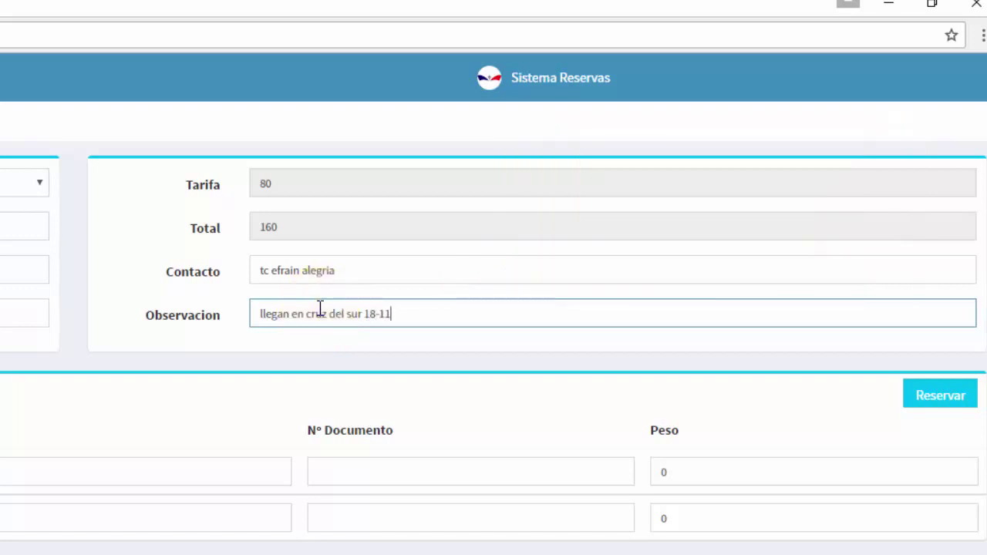
pyautogui.write('-16')
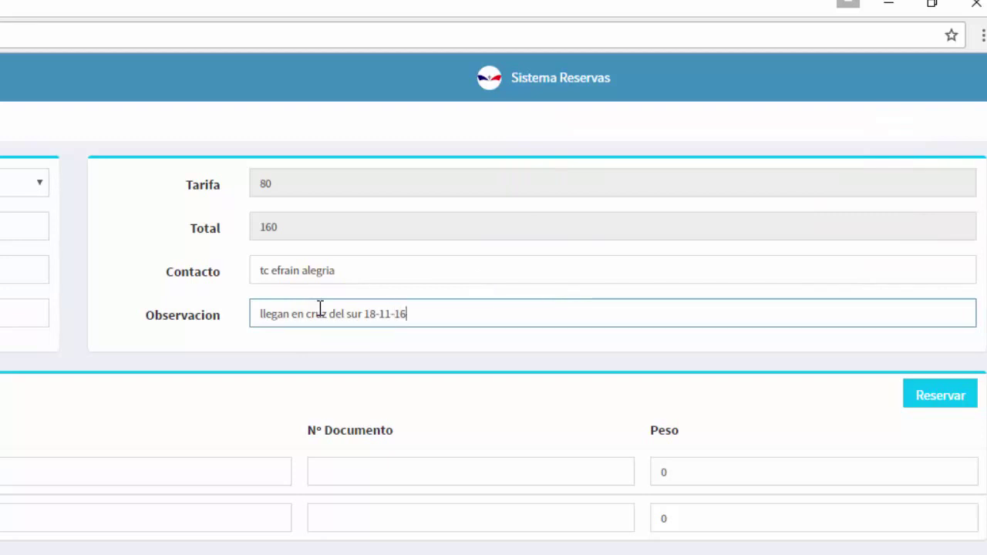
pyautogui.write(' a las 22:00 ')
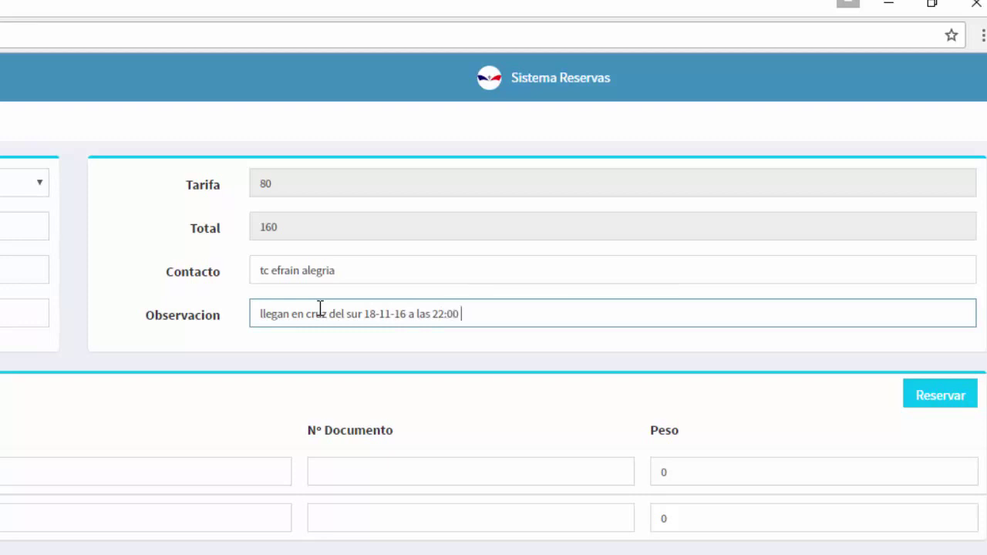
pyautogui.write('horas salen el 19')
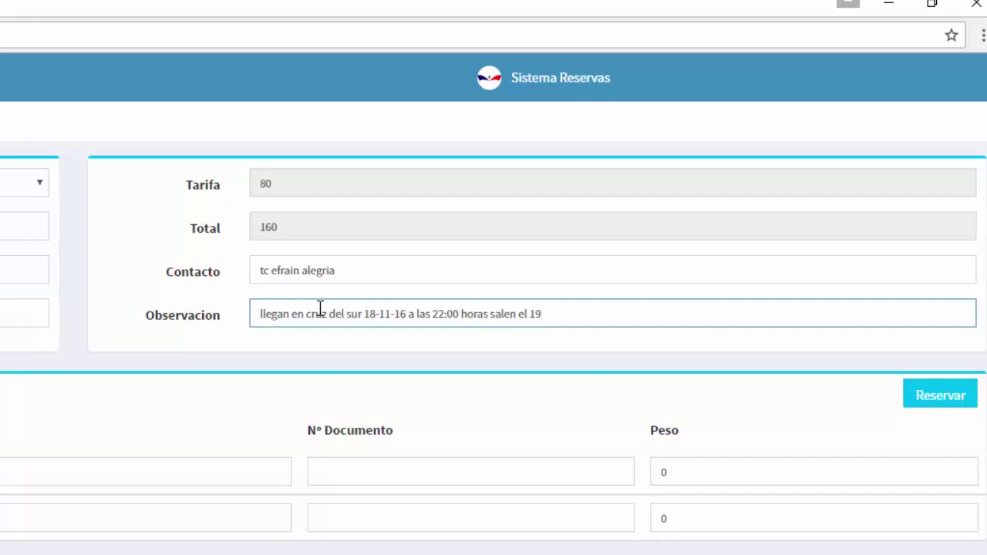
pyautogui.write('-11-16 a las 20:oo')
pyautogui.press('BackSpace')
pyautogui.press('BackSpace')
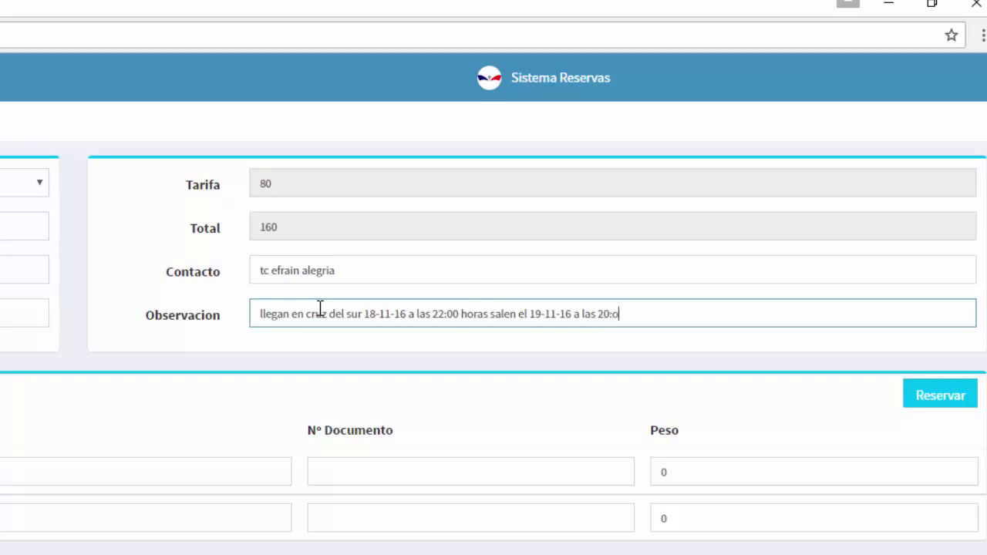
pyautogui.write('00 cruz del sur')
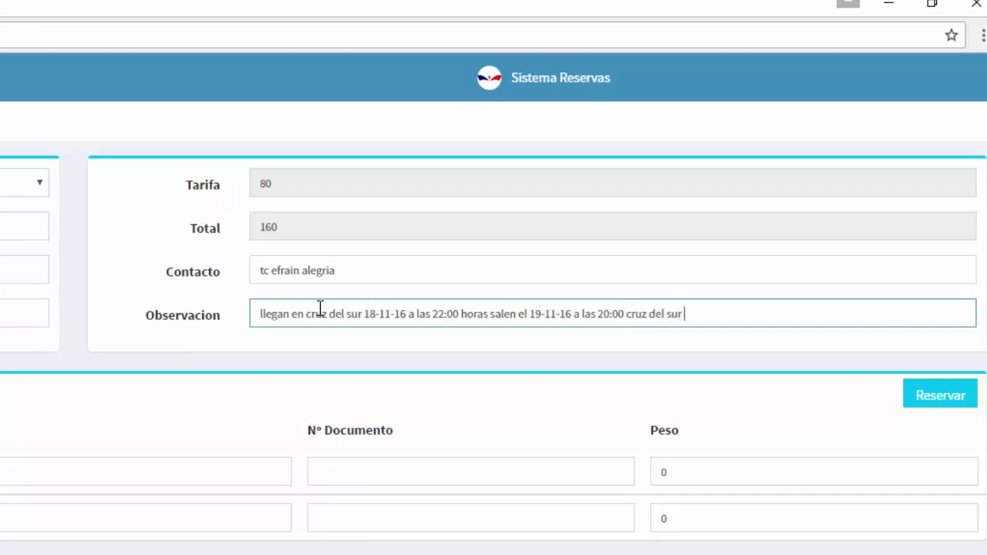
pyautogui.write(' rumbo arequipa')
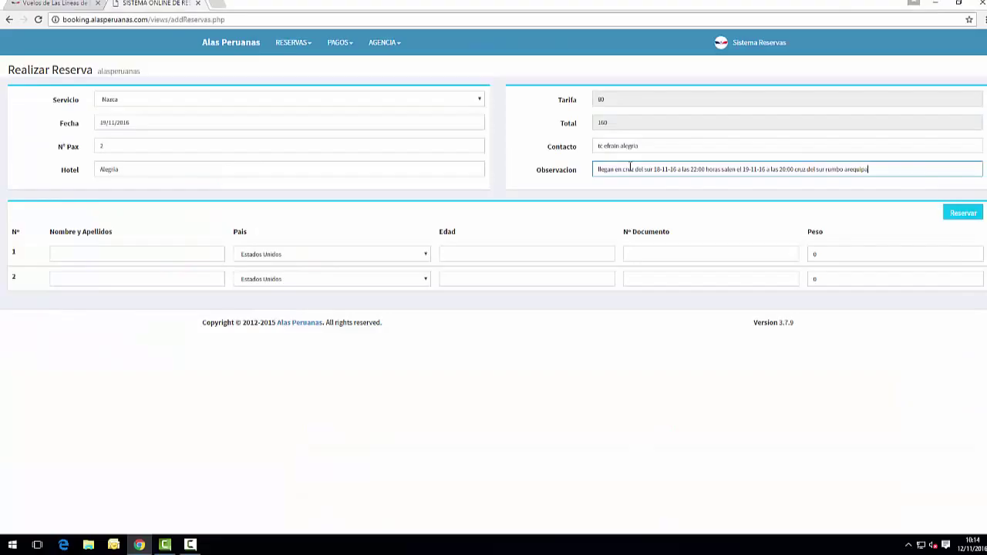
# Fill passenger 1 with name, country Holanda, age, document number and weight 70, then begin passenger 2's name.
pyautogui.click(108, 255)
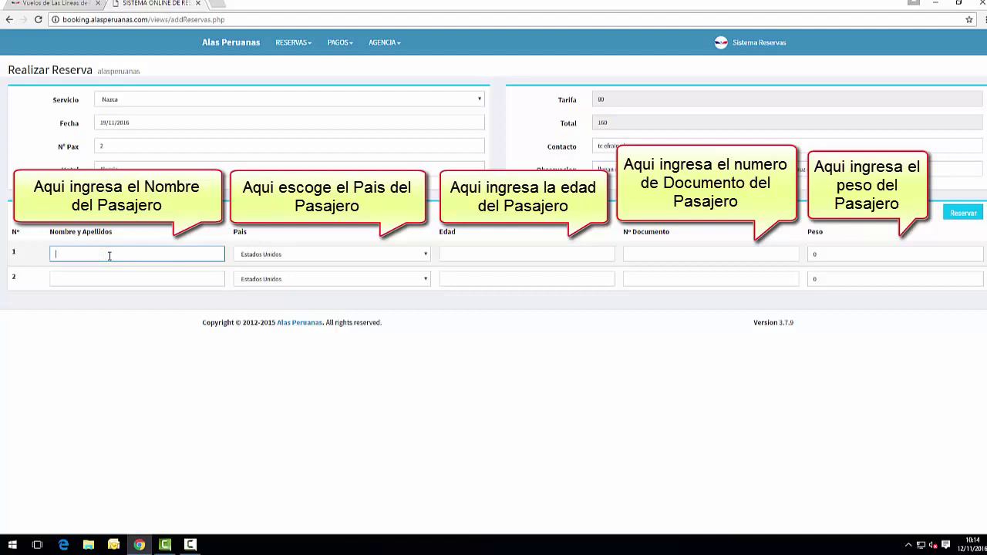
pyautogui.click(317, 256)
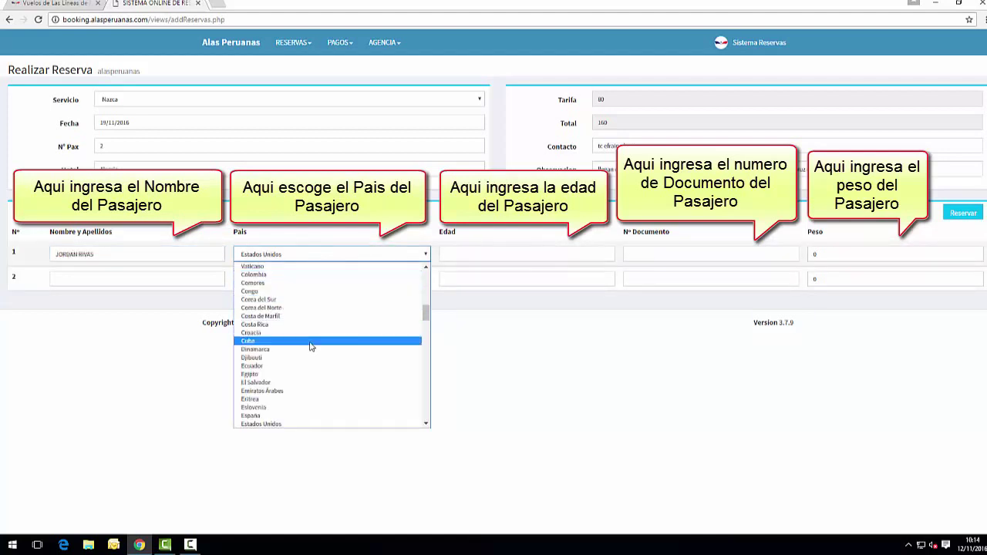
pyautogui.scroll(-8, 312, 350)
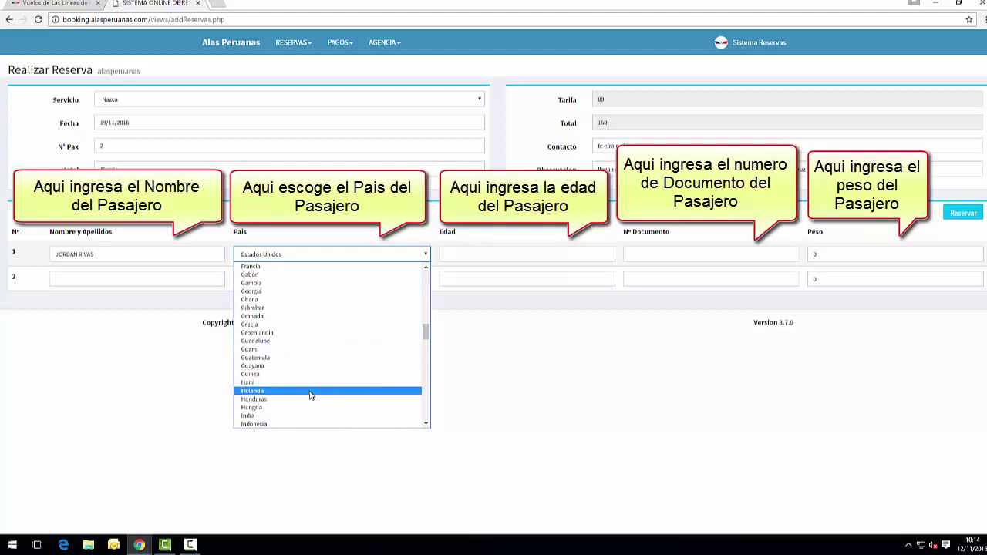
pyautogui.click(311, 395)
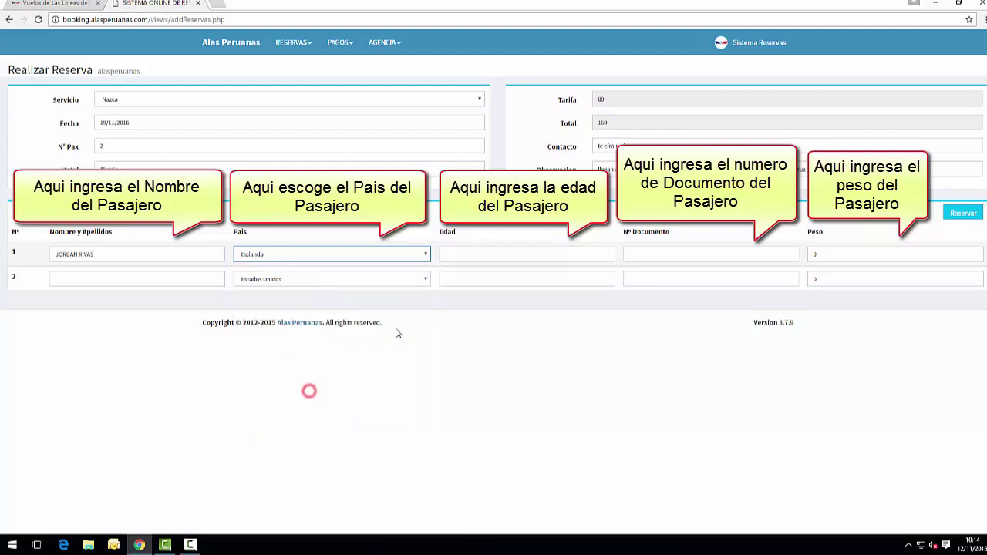
pyautogui.click(491, 255)
pyautogui.write('21')
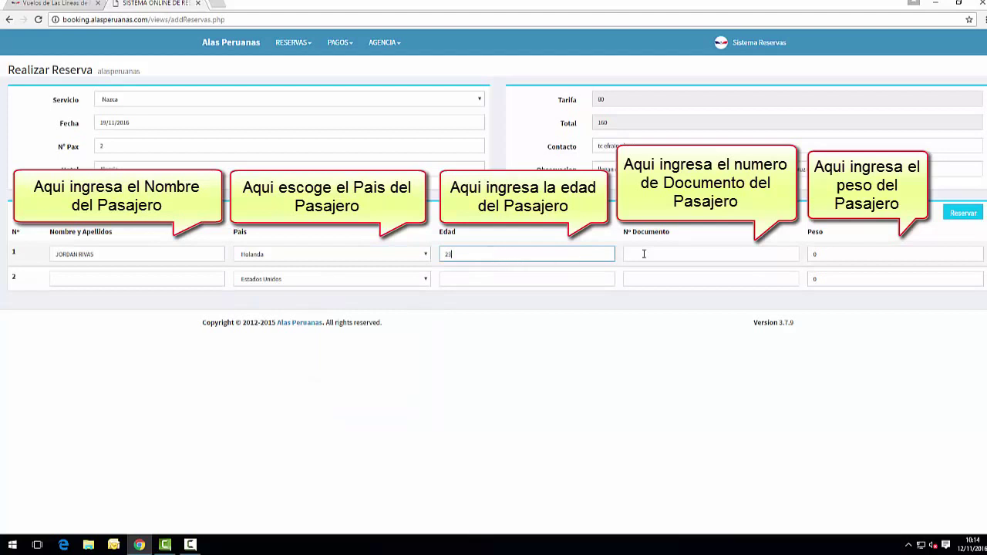
pyautogui.click(646, 254)
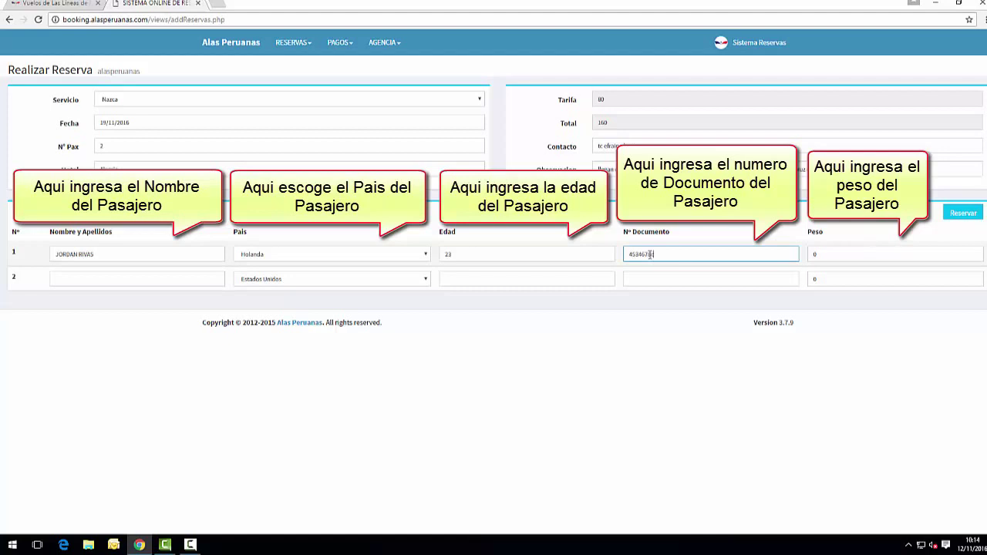
pyautogui.click(852, 255)
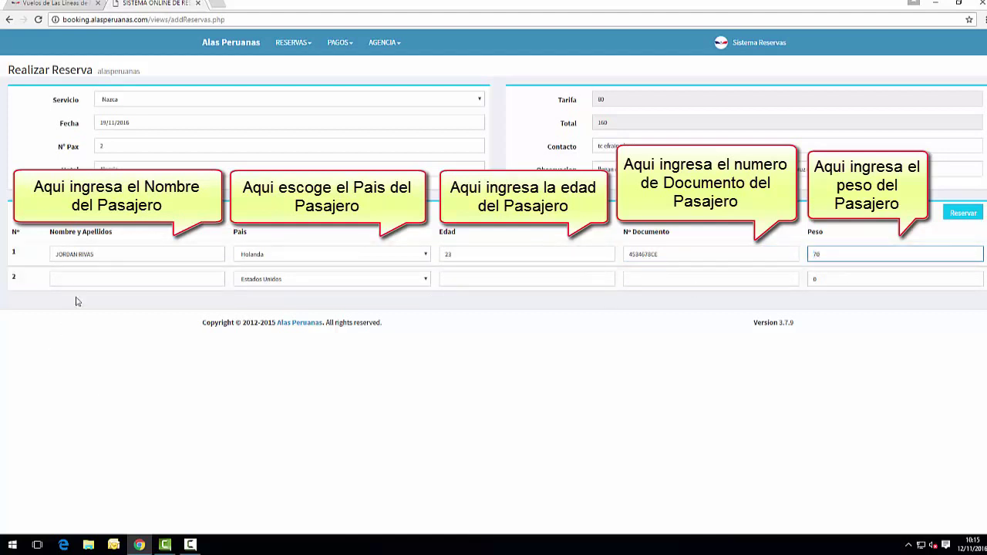
pyautogui.click(96, 271)
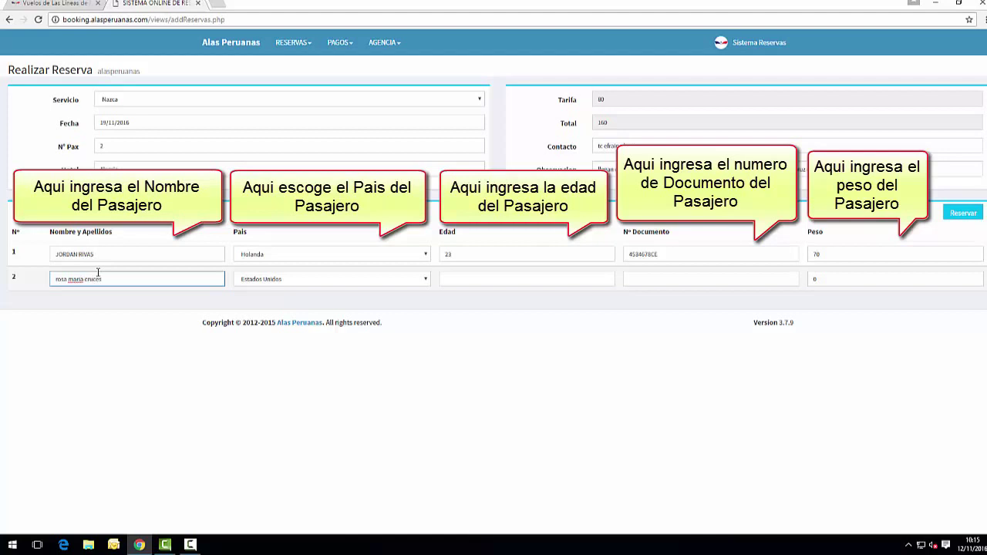
# Set passenger 2's country to España, age 45, plus document number and weight 60.
pyautogui.click(315, 282)
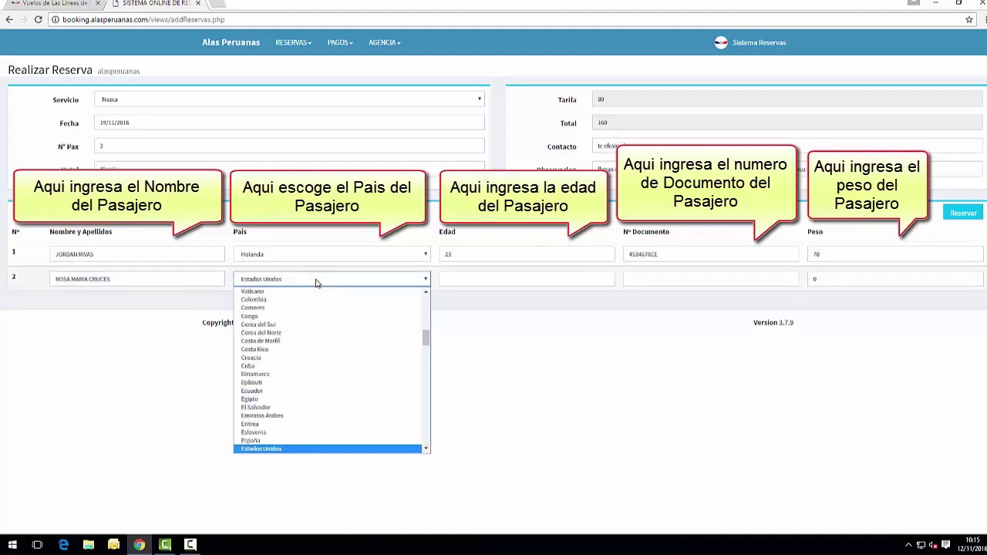
pyautogui.press('Up')
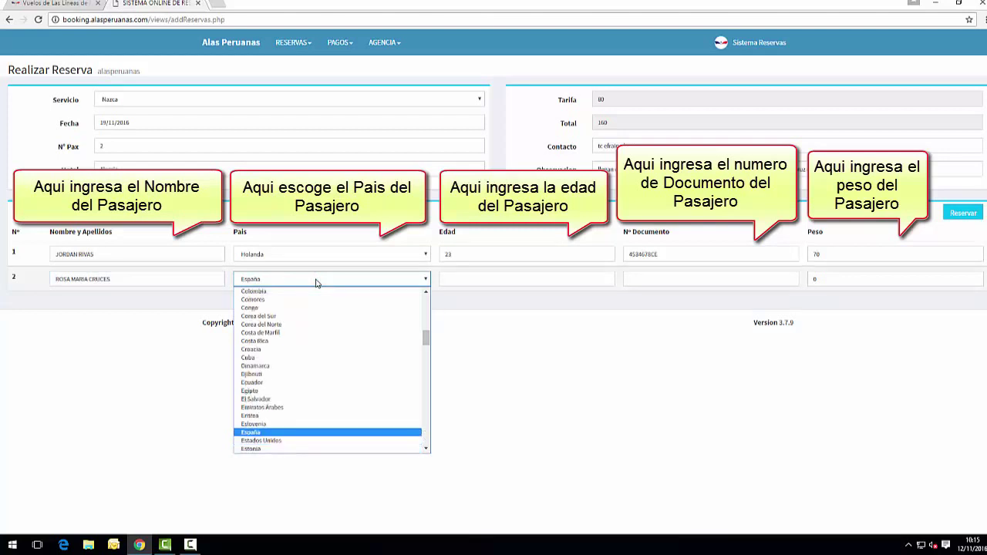
pyautogui.press('Return')
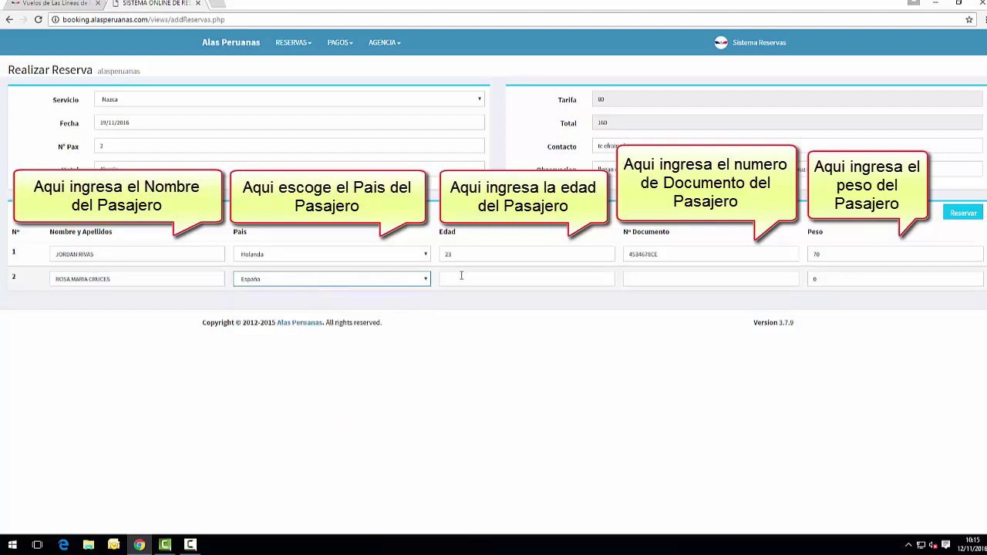
pyautogui.click(461, 275)
pyautogui.write('45')
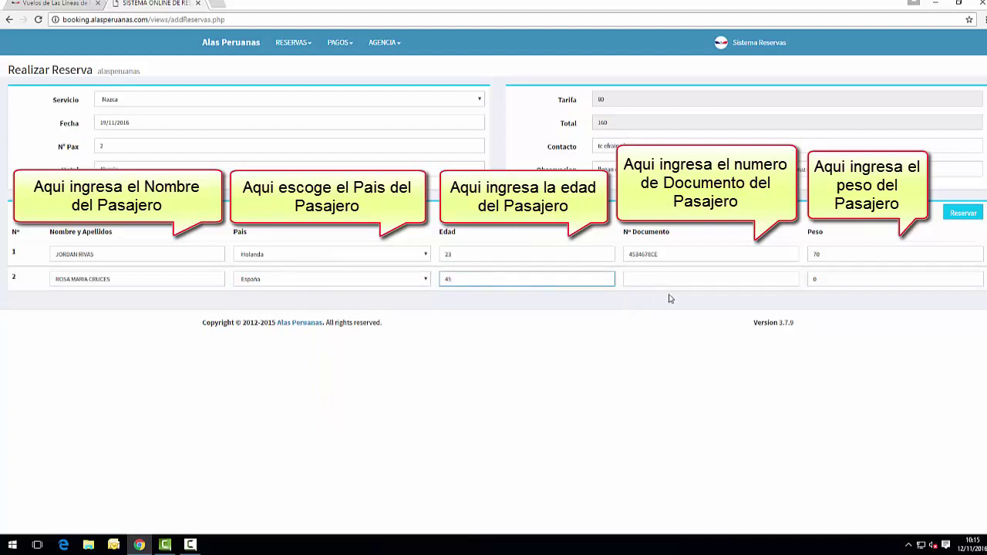
pyautogui.click(675, 280)
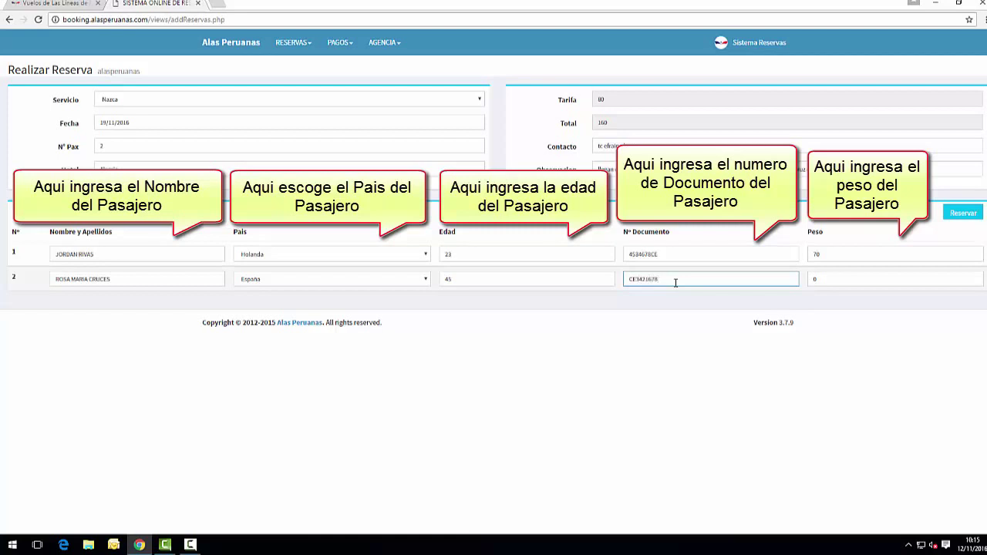
pyautogui.click(864, 279)
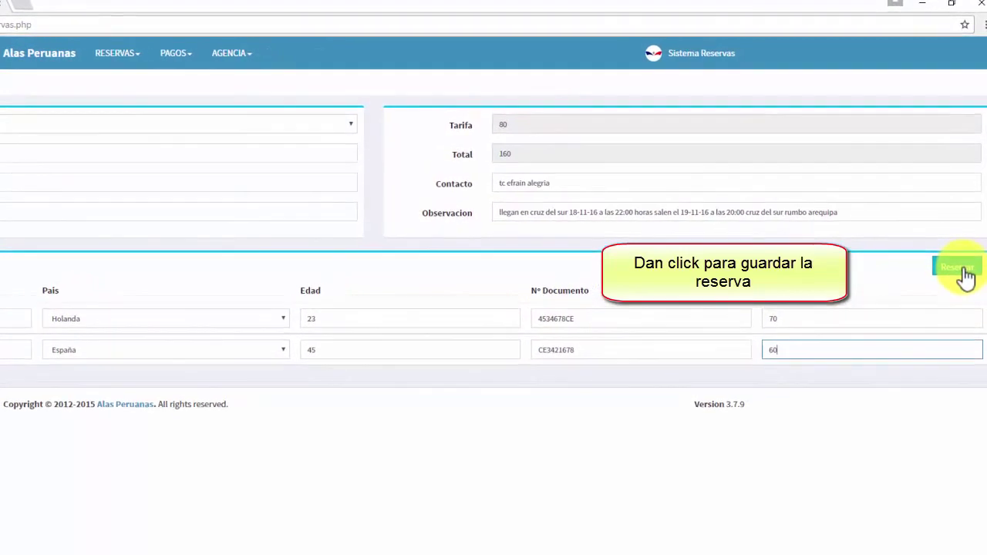
# Submit the reservation with Reservar, confirming the data check and the success alert.
pyautogui.click(957, 273)
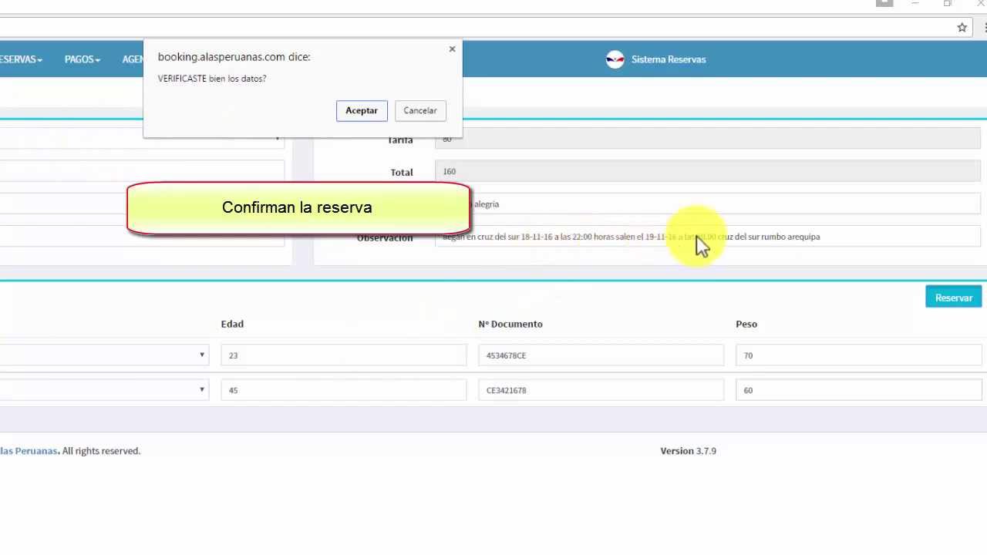
pyautogui.click(357, 111)
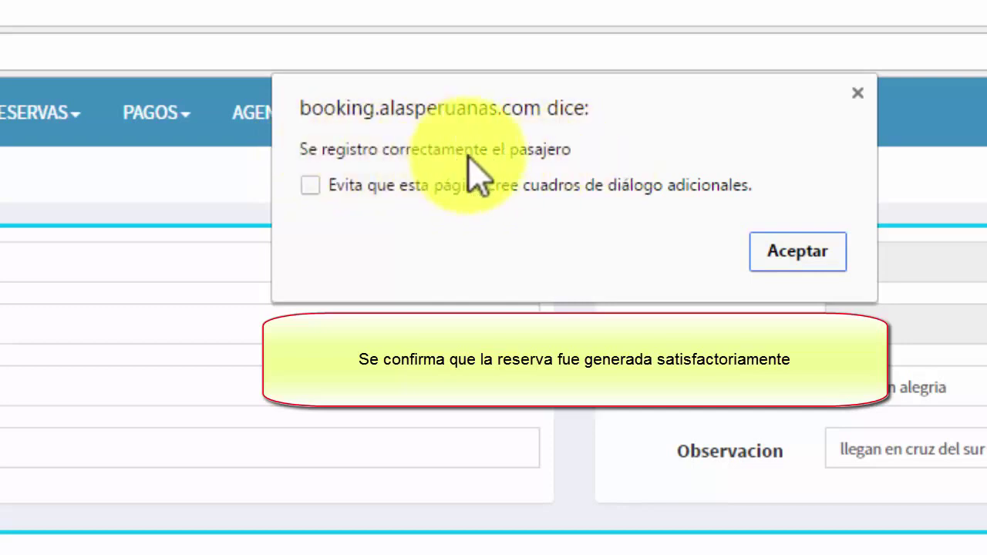
pyautogui.click(822, 247)
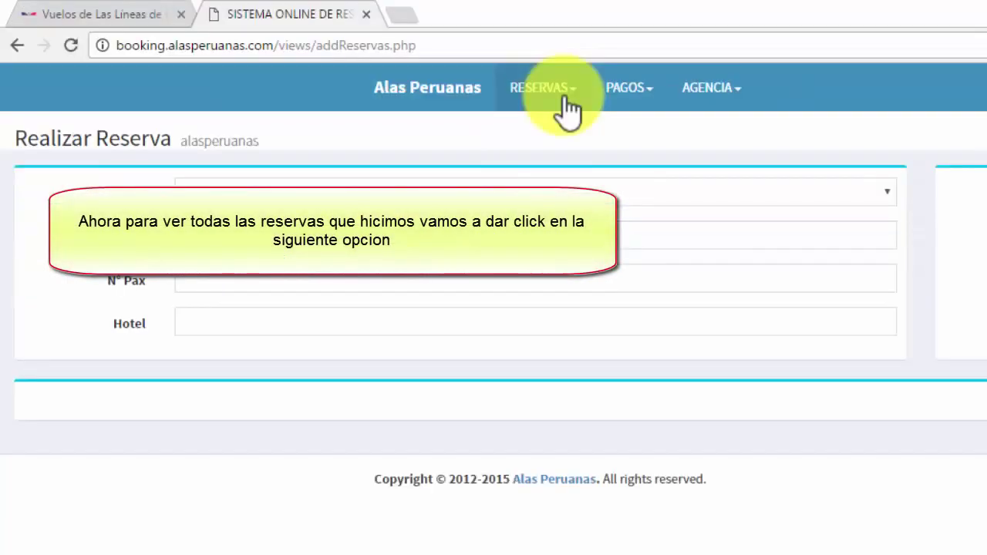
# List reservations from 19/11/2016 to 19/11/2016 and inspect the new Nazca booking's passenger details.
pyautogui.click(303, 58)
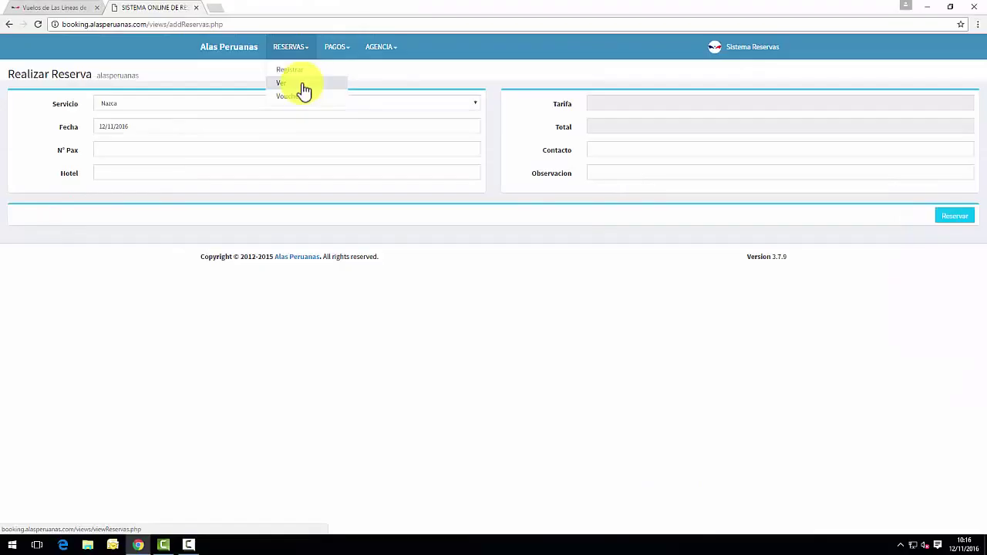
pyautogui.click(302, 85)
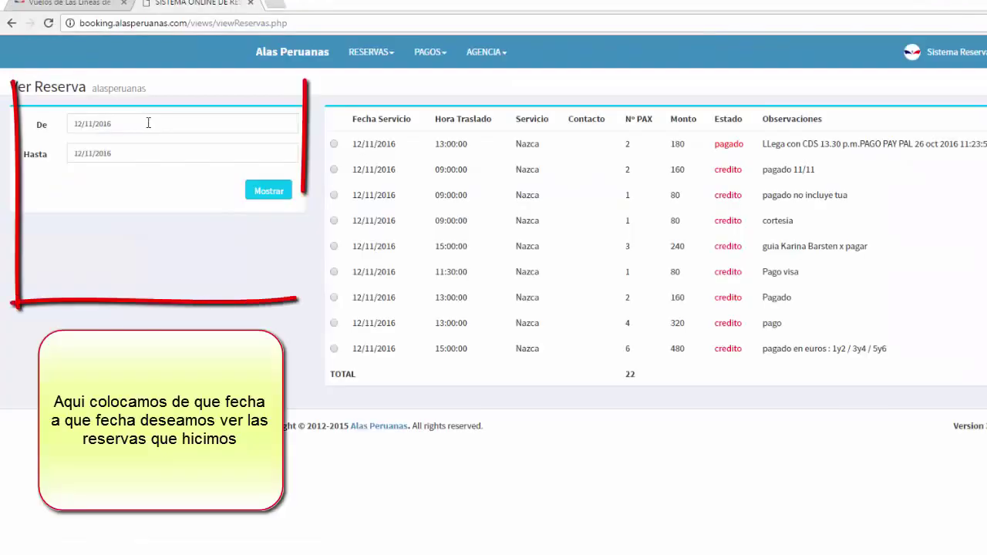
pyautogui.click(114, 102)
pyautogui.click(170, 226)
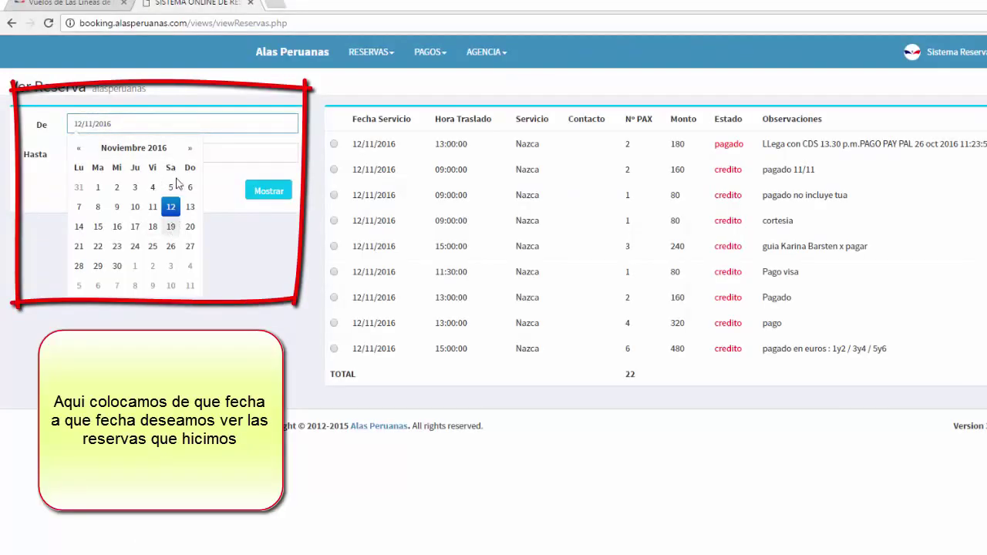
pyautogui.click(192, 153)
pyautogui.click(171, 256)
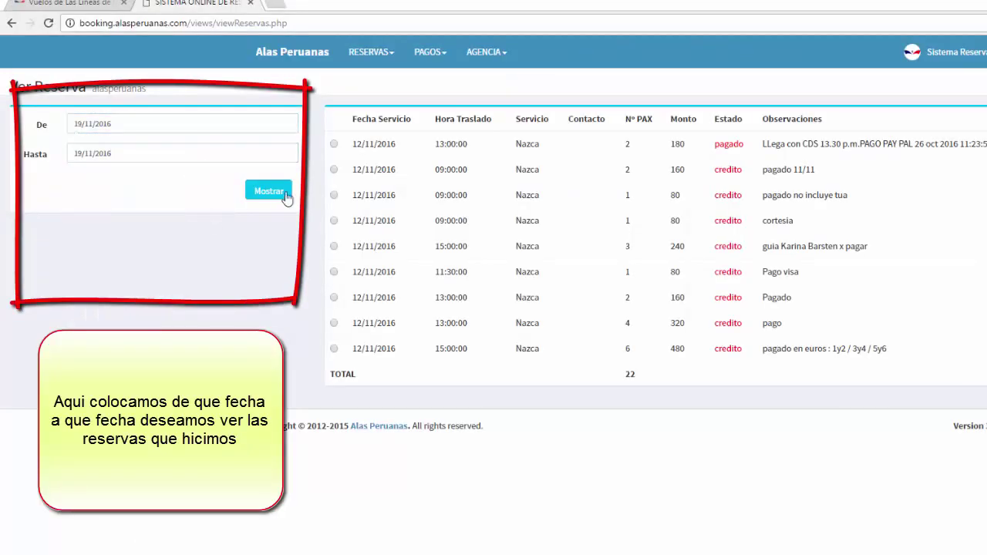
pyautogui.click(269, 191)
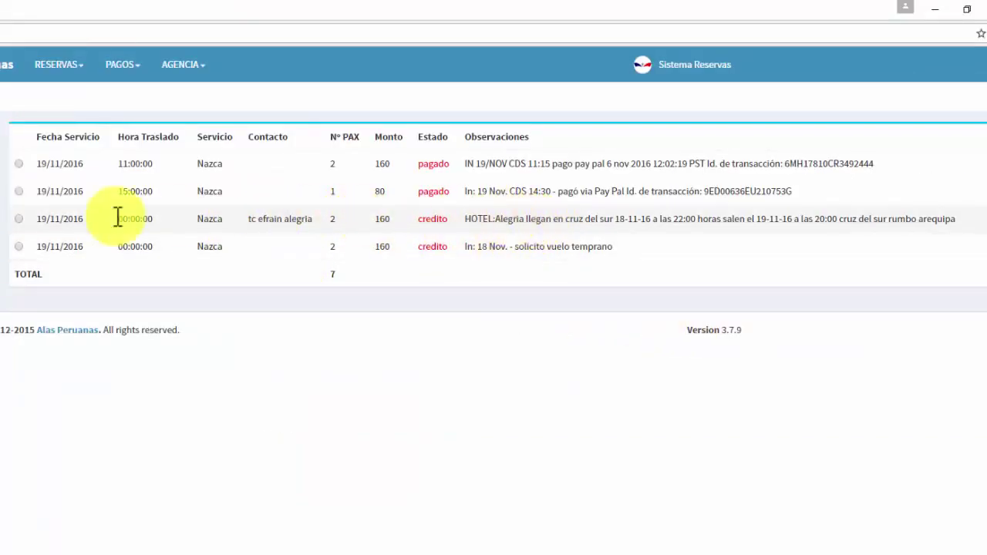
pyautogui.click(18, 218)
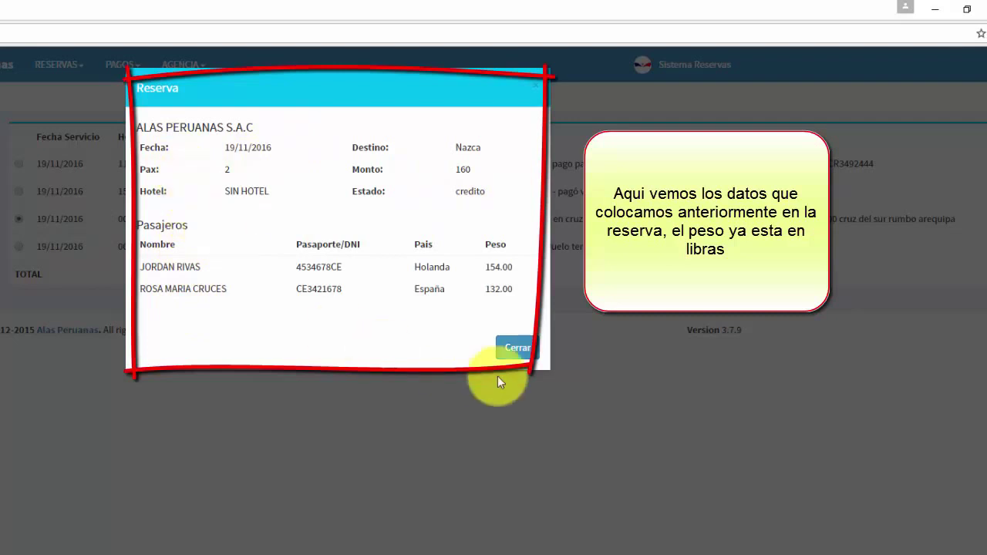
pyautogui.click(517, 350)
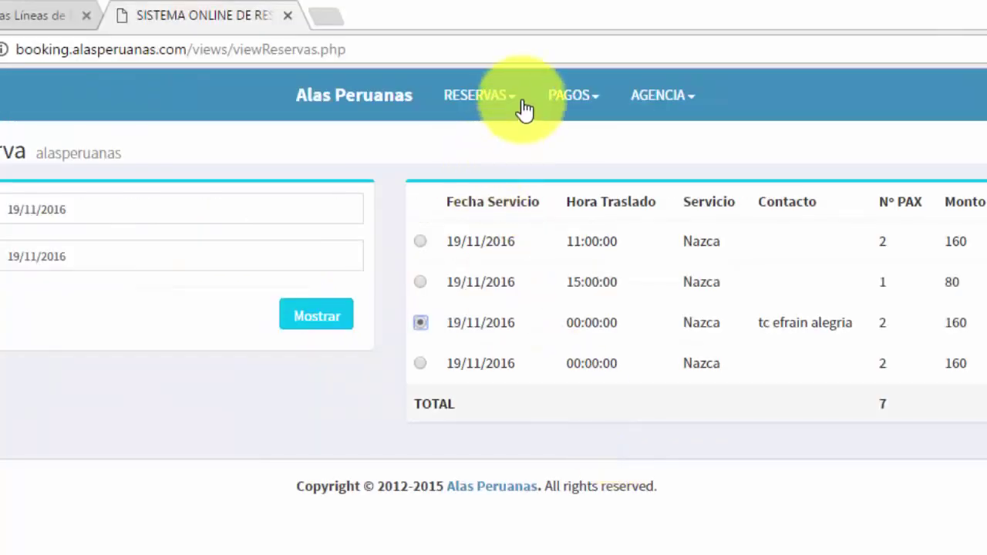
# List the 19/11/2016 reservations on the Voucher page and print the third Nazca booking's voucher.
pyautogui.click(524, 108)
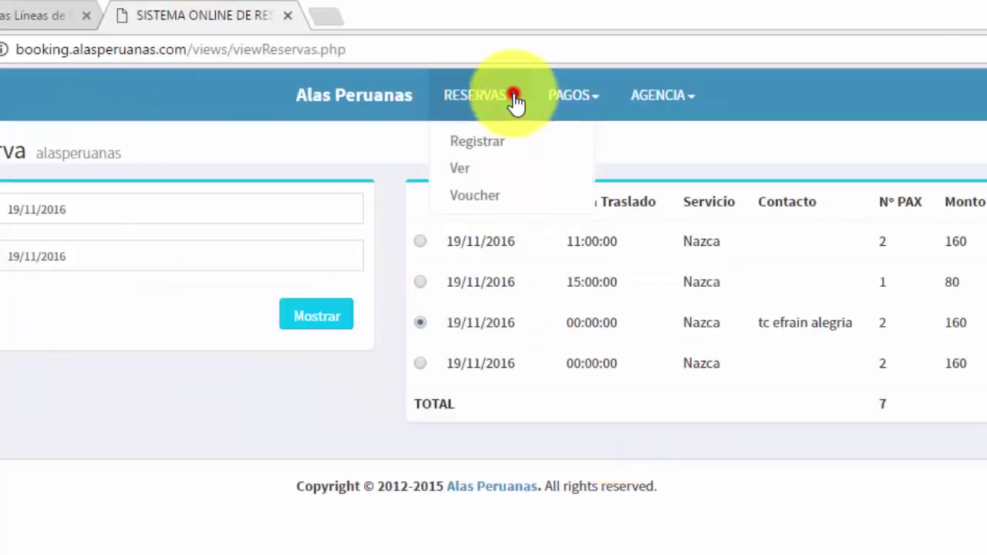
pyautogui.click(499, 198)
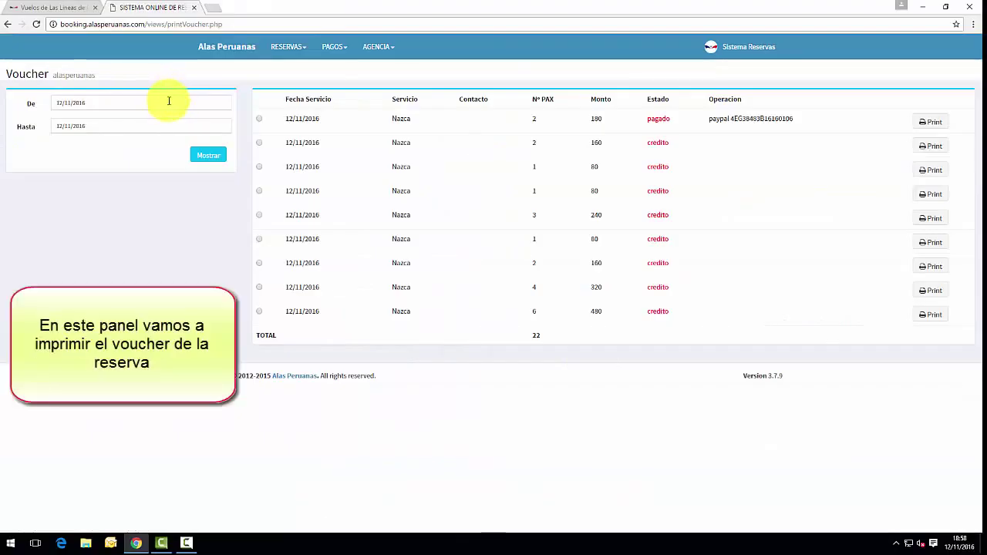
pyautogui.click(168, 102)
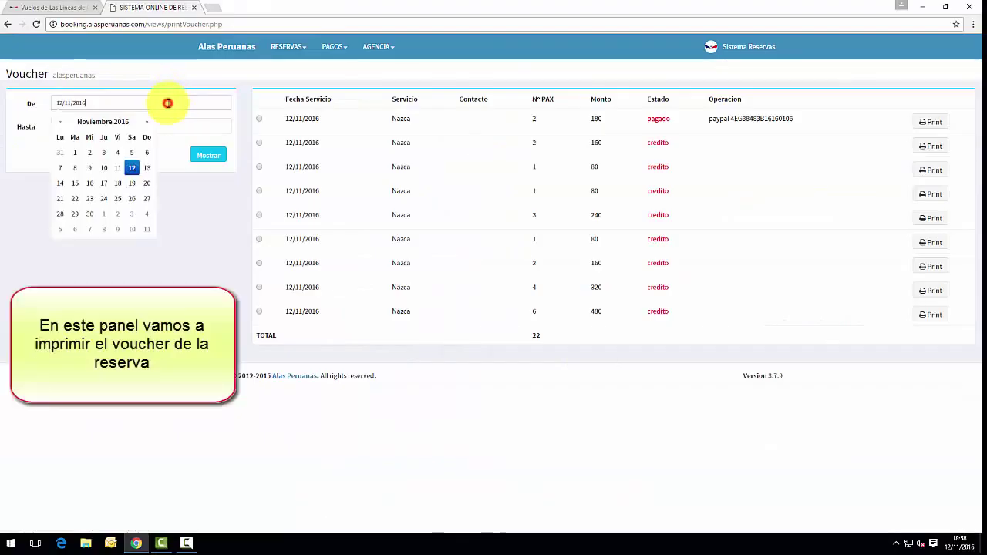
pyautogui.click(132, 183)
pyautogui.click(158, 126)
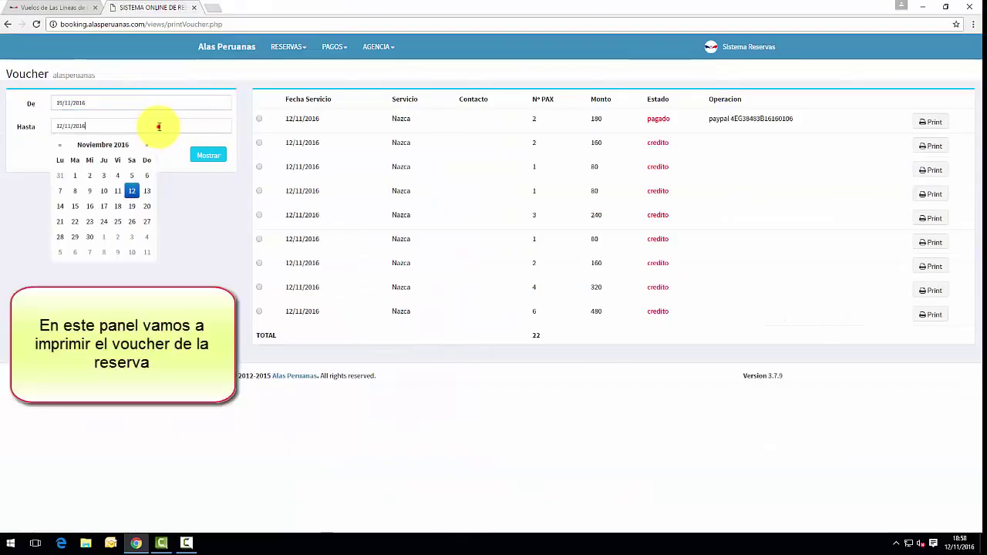
pyautogui.click(132, 205)
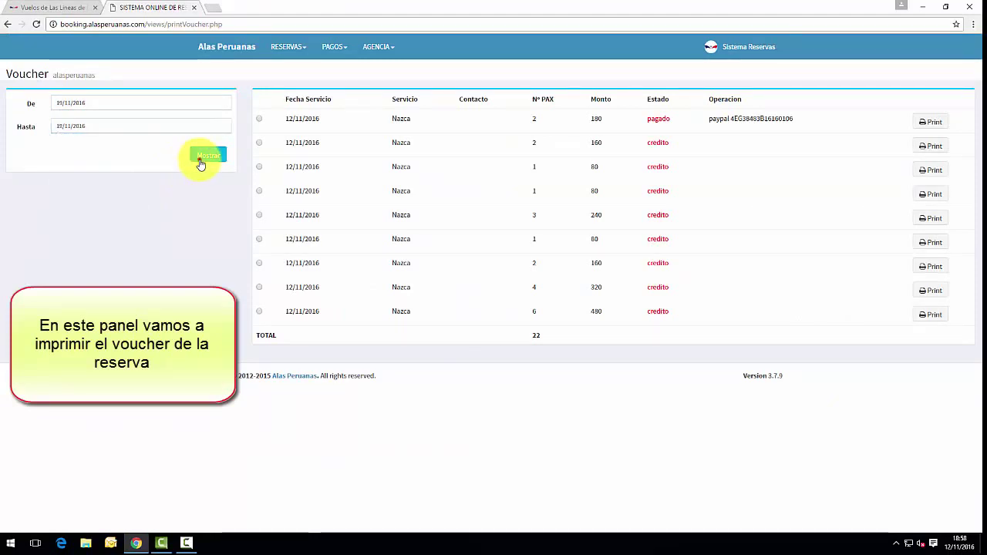
pyautogui.click(202, 158)
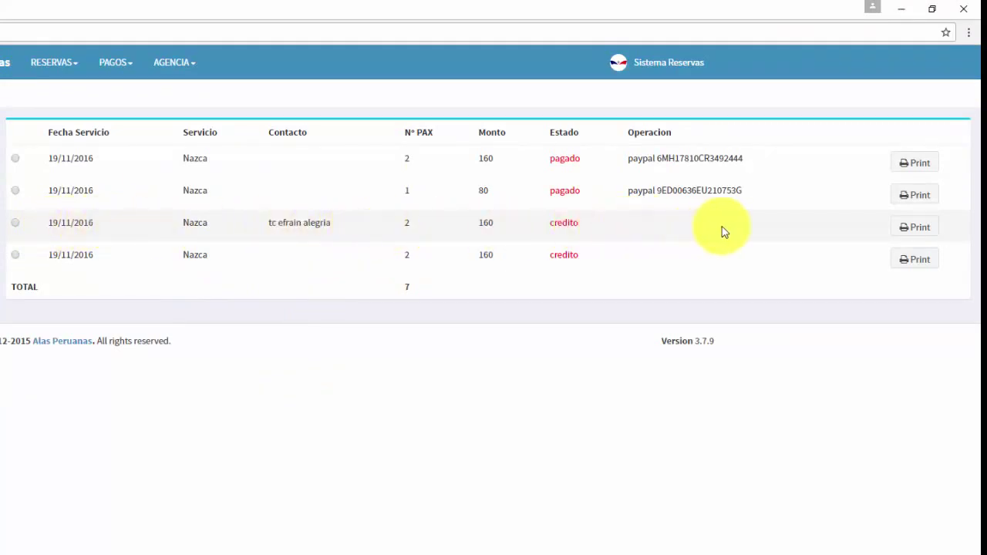
pyautogui.click(918, 231)
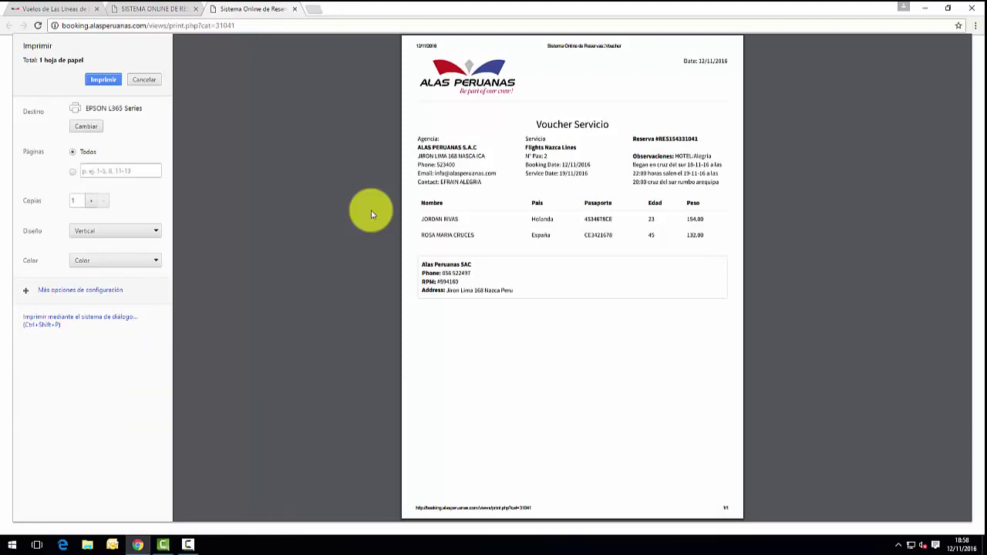
# Cancel and close the voucher print preview, back to the Voucher list, and bring up PAGOS.
pyautogui.press('Escape')
pyautogui.click(294, 9)
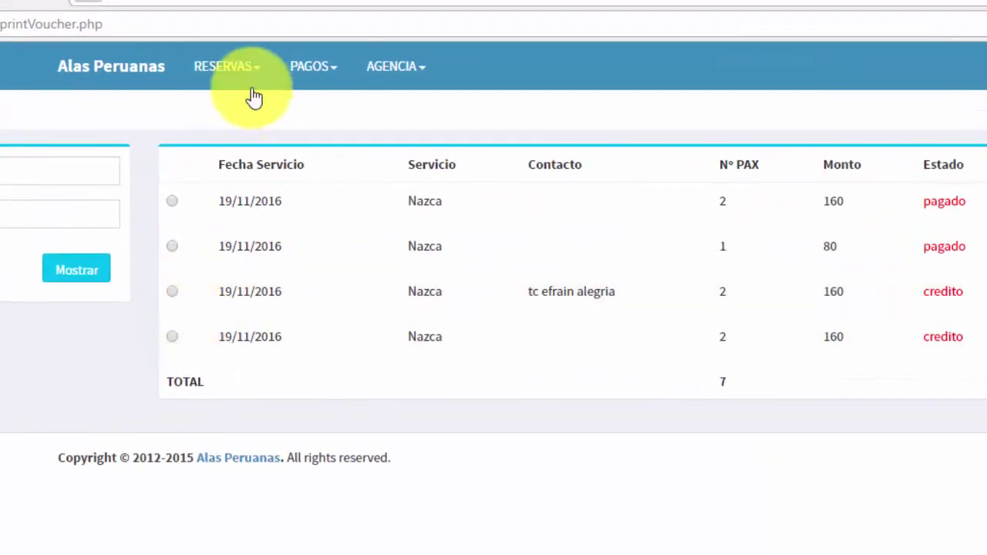
pyautogui.click(327, 83)
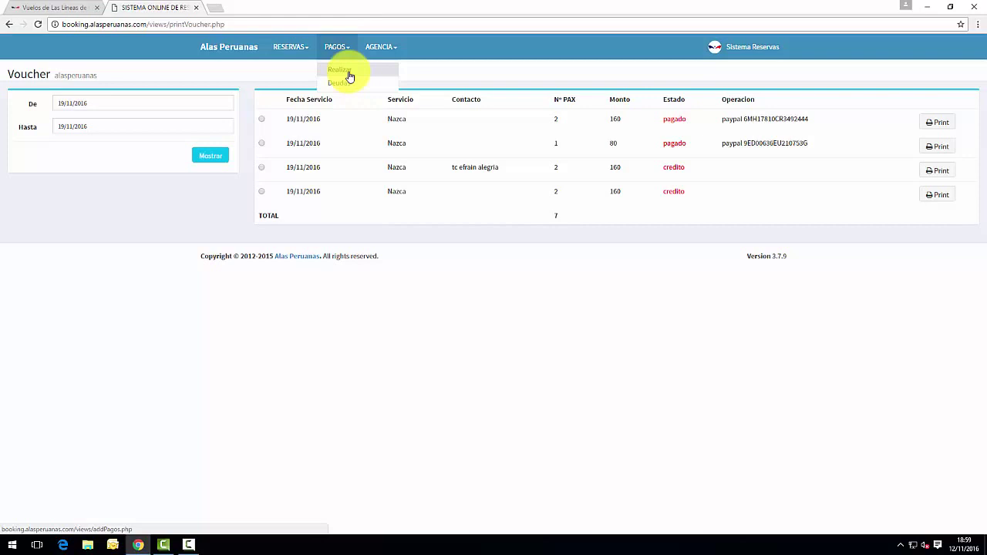
# On the PAGOS Realizar page, list reservations from 19/11/2016 to 19/11/2016.
pyautogui.click(349, 74)
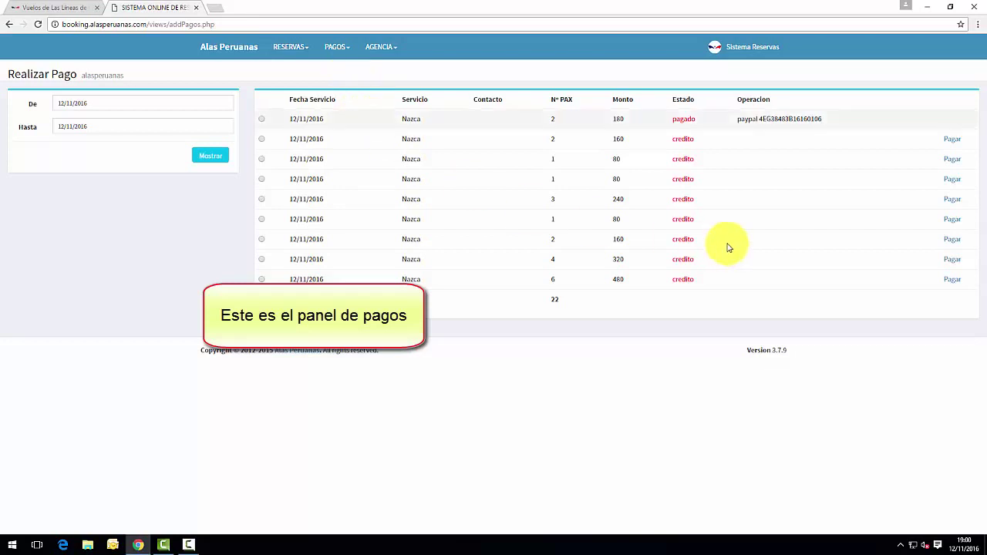
pyautogui.click(142, 104)
pyautogui.click(134, 183)
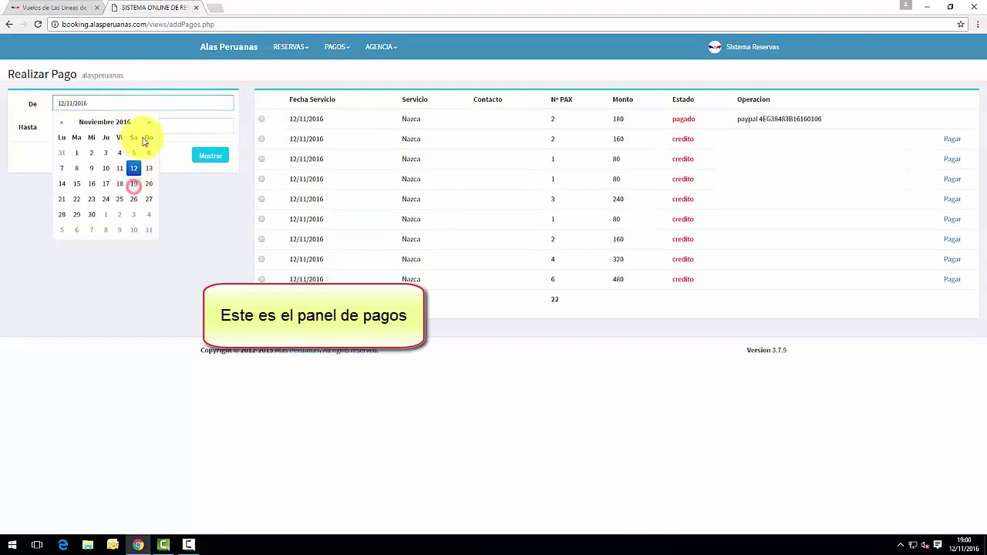
pyautogui.click(160, 125)
pyautogui.click(135, 209)
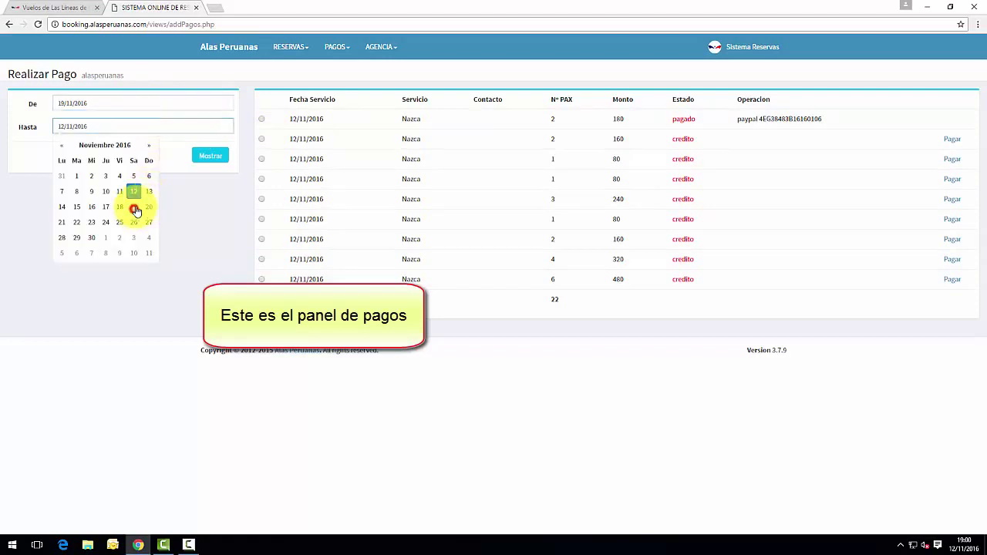
pyautogui.click(227, 159)
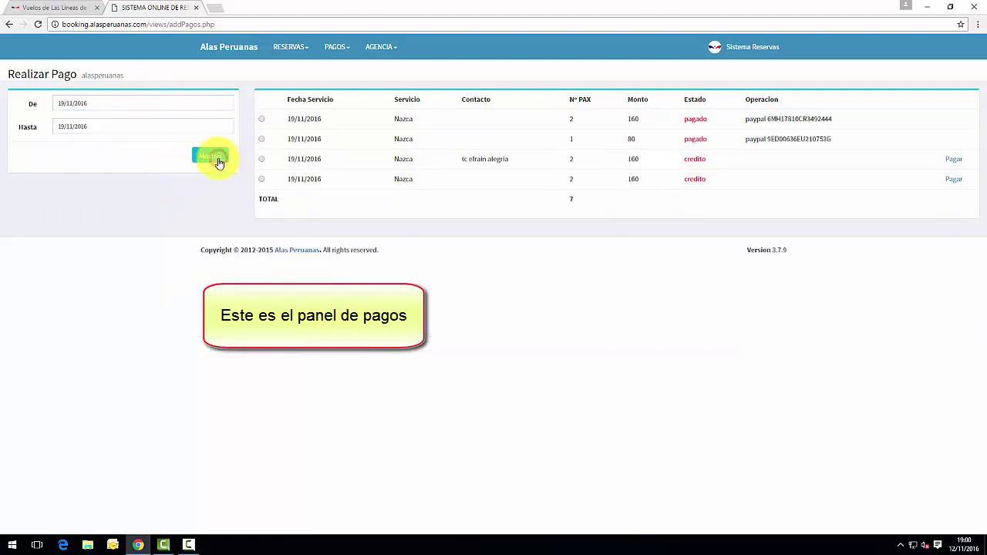
# Review the third booking's reservation details, then open its Pagar payment form.
pyautogui.click(261, 159)
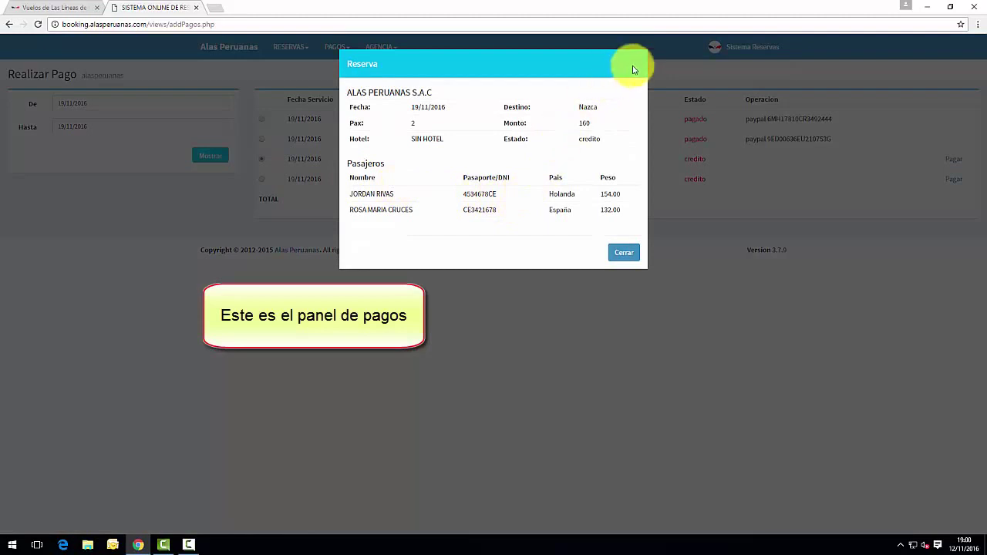
pyautogui.click(636, 66)
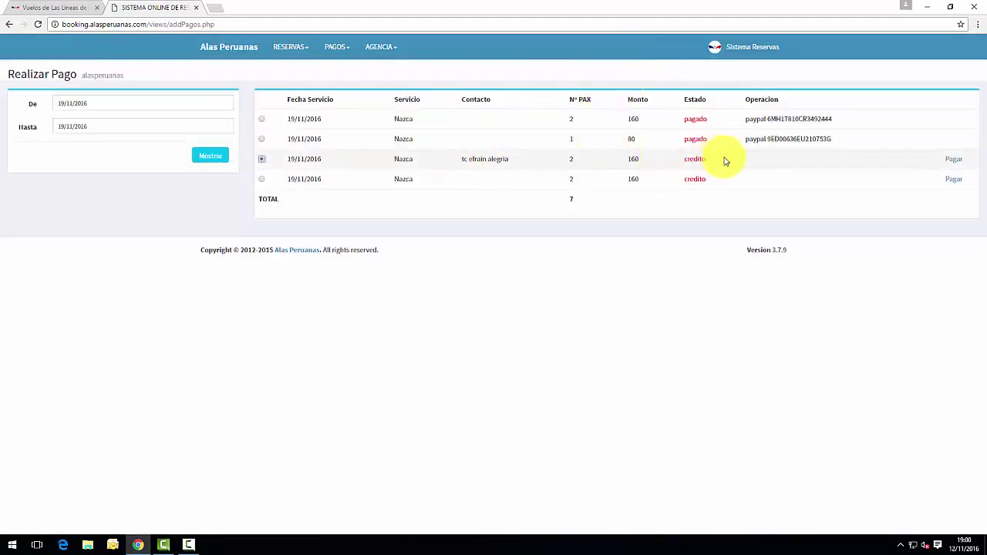
pyautogui.click(169, 218)
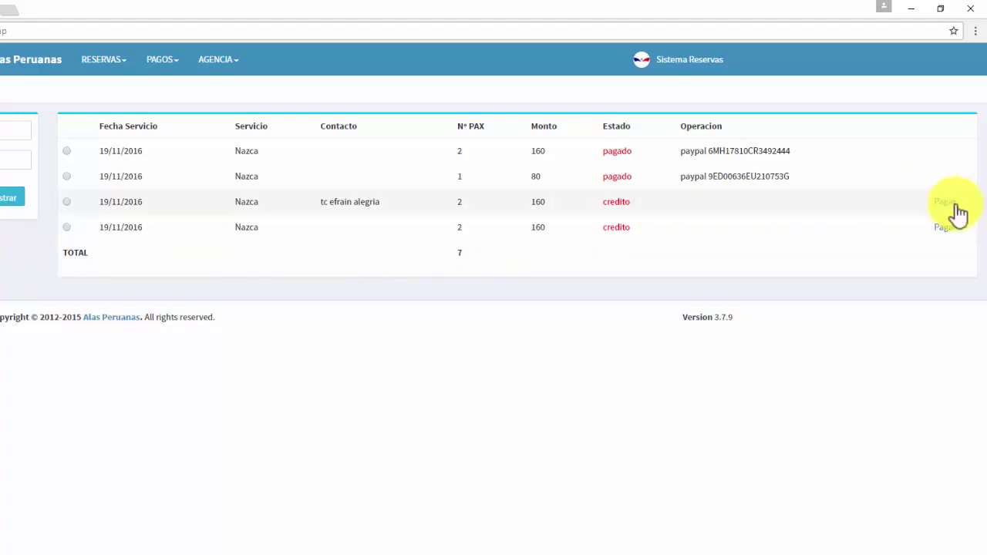
pyautogui.click(68, 202)
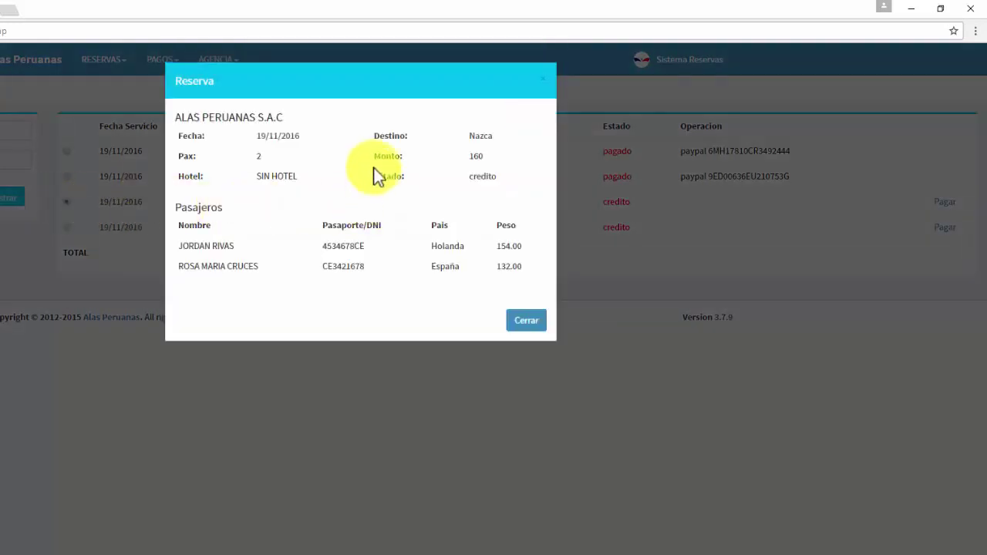
pyautogui.click(529, 330)
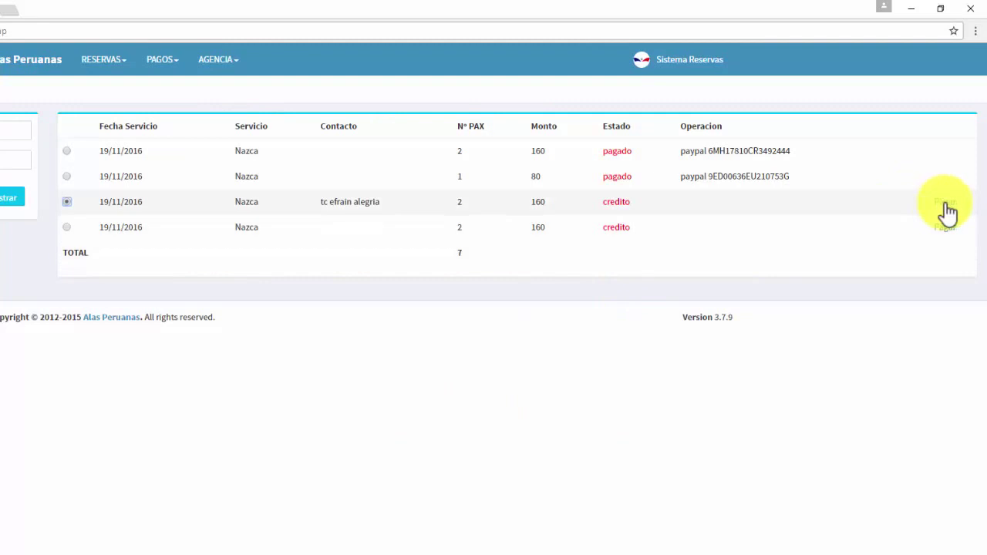
pyautogui.click(945, 204)
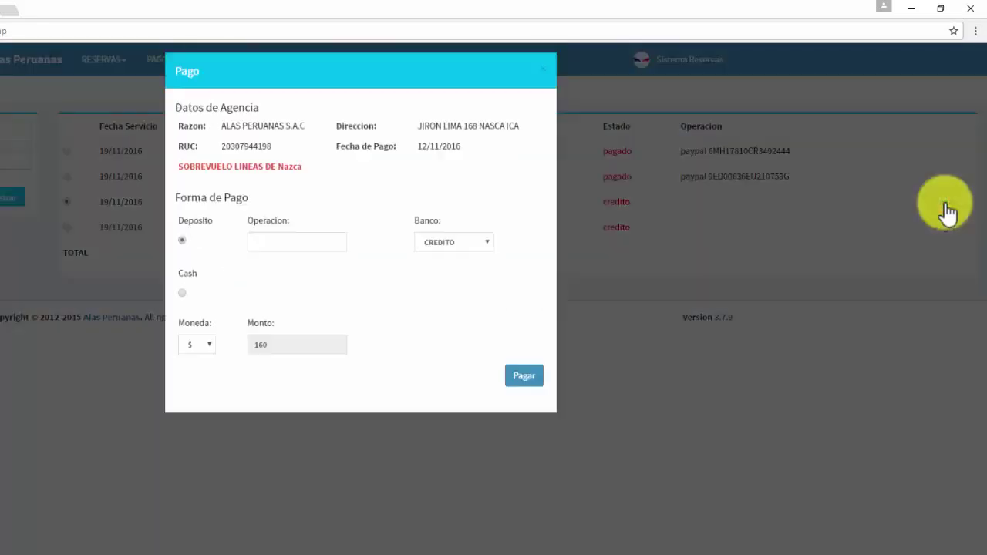
# Enter the deposit operation number for the 160 booking, submit the payment and accept the confirmation.
pyautogui.click(301, 254)
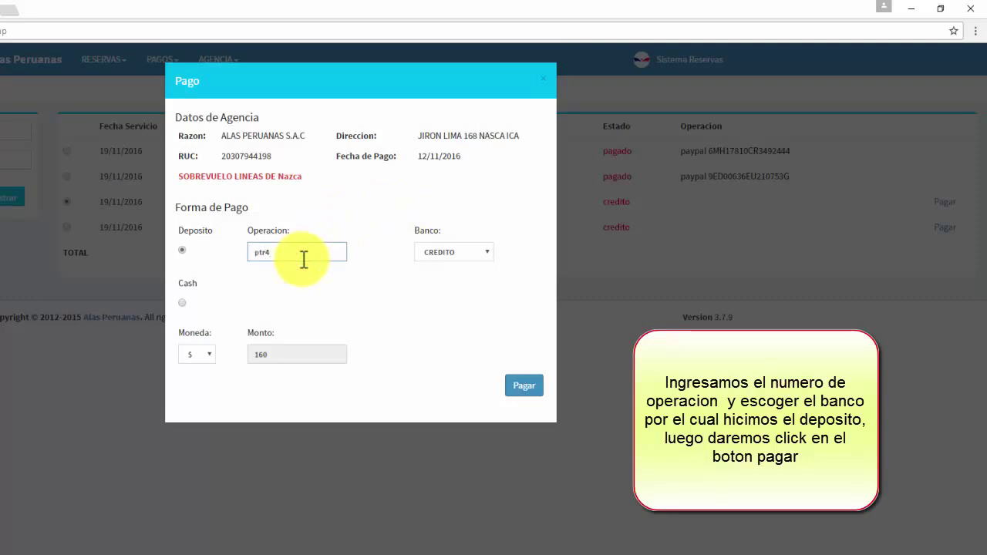
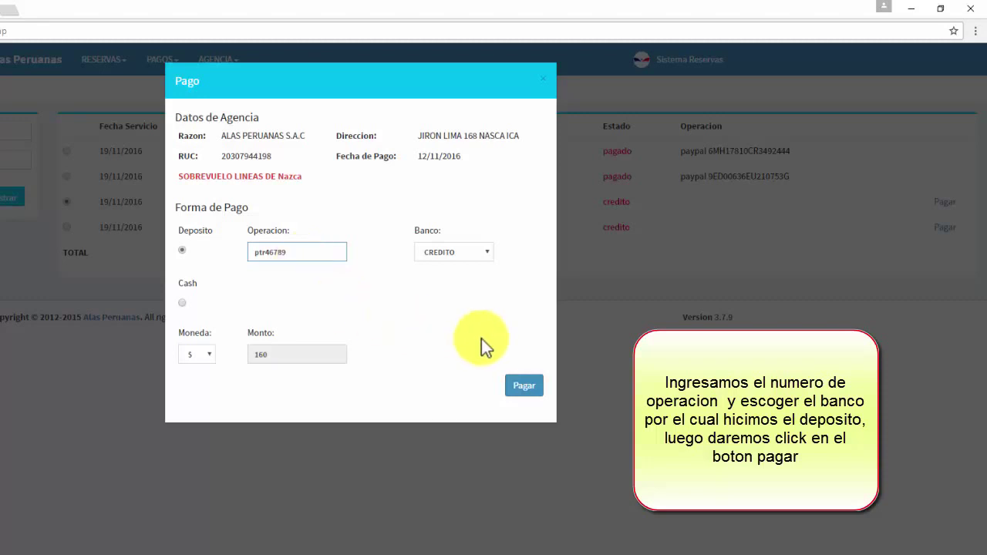
pyautogui.click(525, 385)
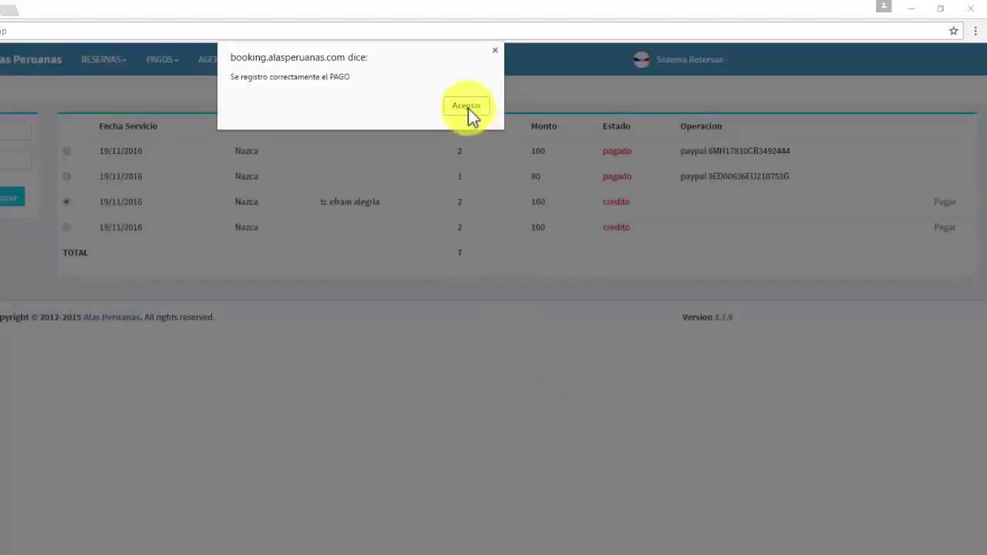
pyautogui.click(467, 106)
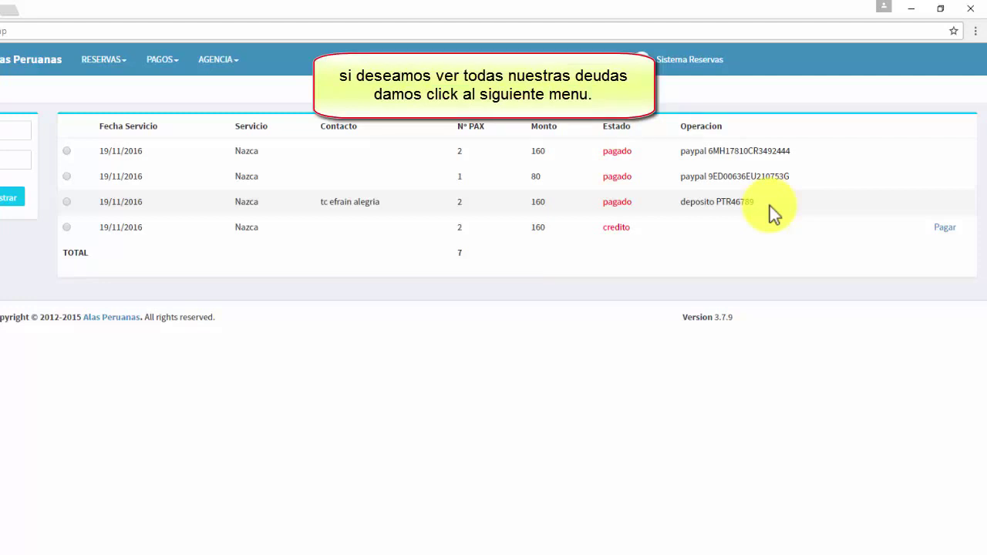
# Open PAGOS > Deudas and scroll through the outstanding credit bookings to the November 2016 rows.
pyautogui.click(178, 63)
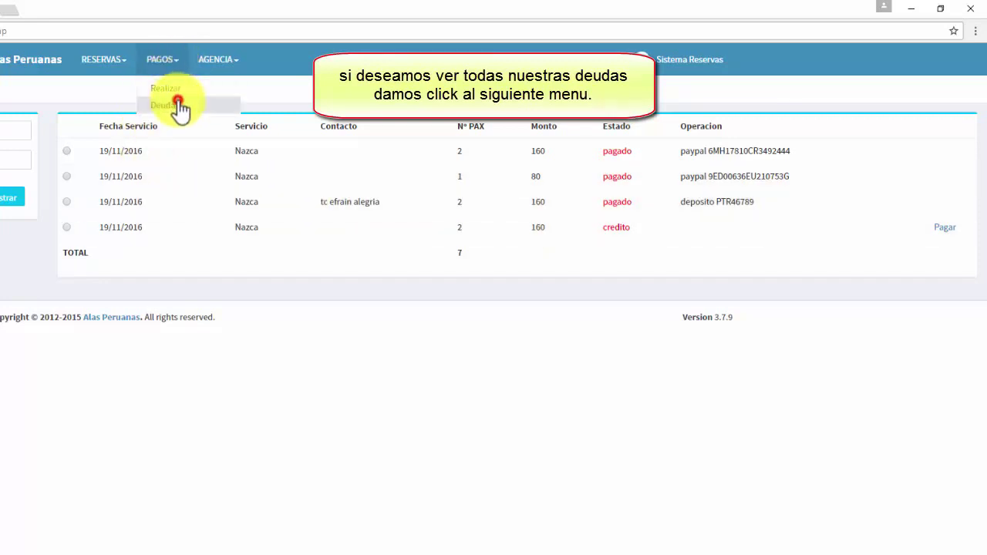
pyautogui.click(179, 106)
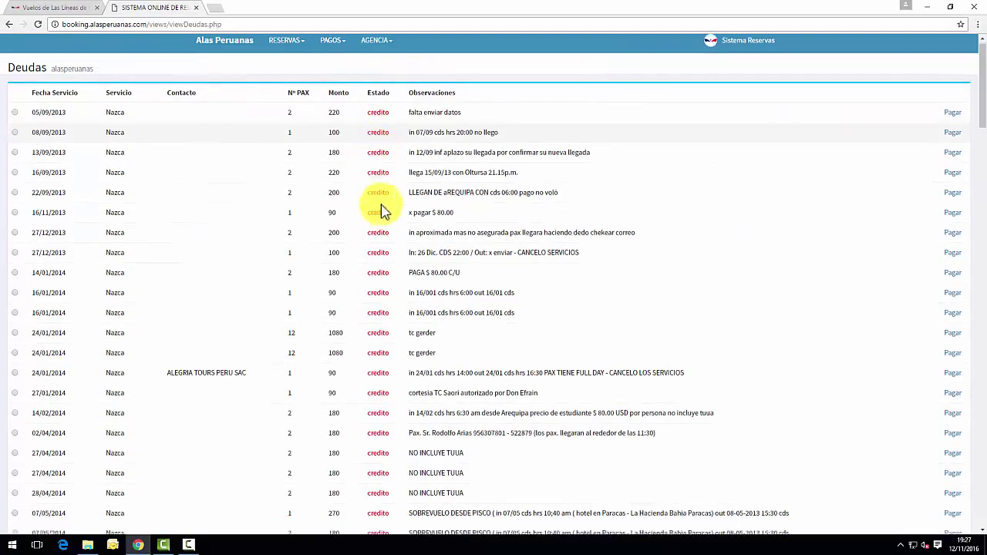
pyautogui.scroll(-15, 383, 208)
pyautogui.scroll(-15, 387, 212)
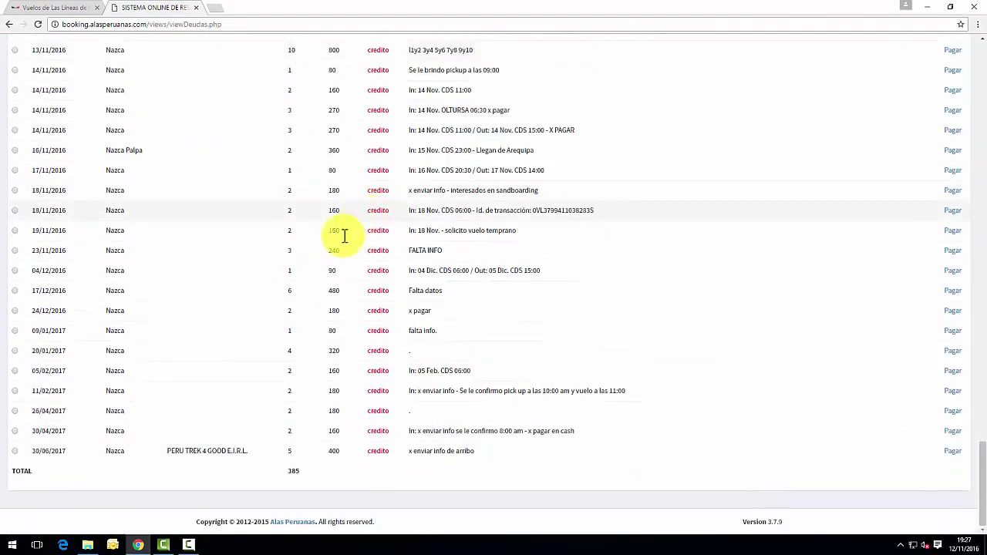
pyautogui.scroll(2, 54, 306)
pyautogui.scroll(1, 54, 306)
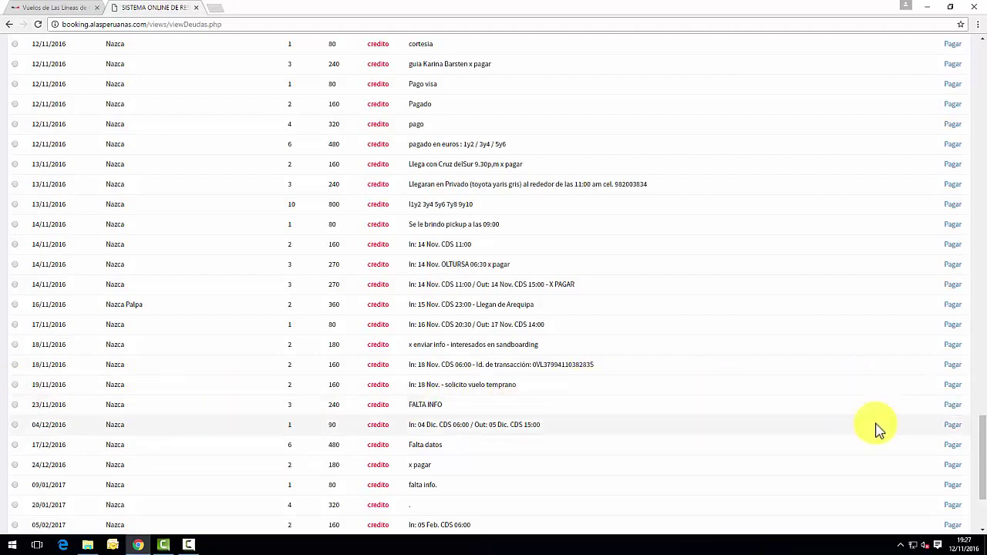
# Pay the 240 debt of the 23/11/2016 booking by deposit with an operation number and confirm.
pyautogui.click(954, 406)
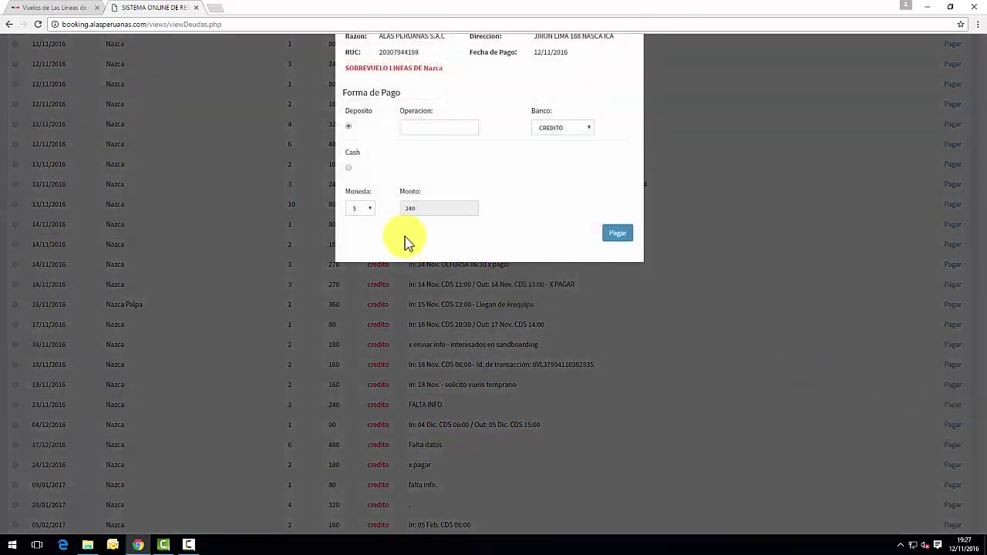
pyautogui.click(434, 199)
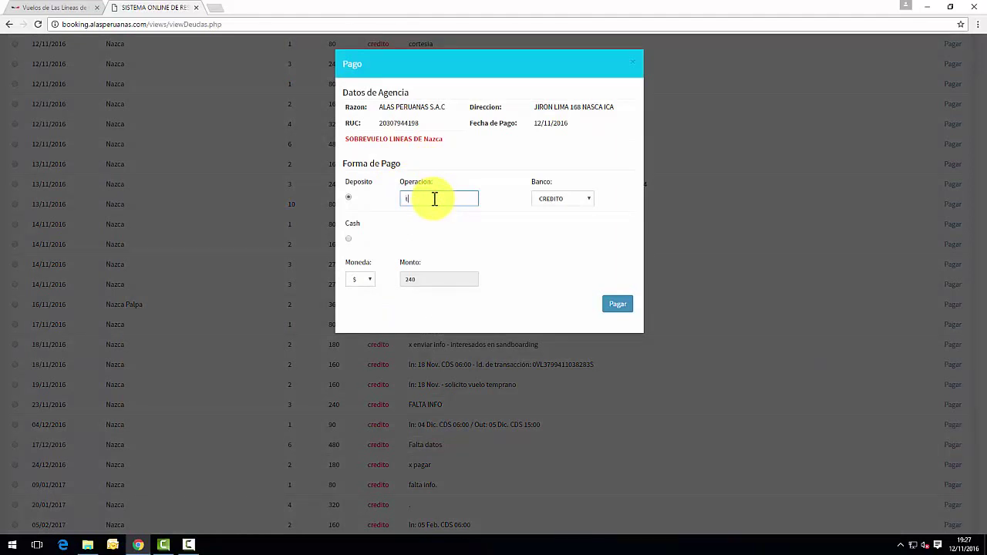
pyautogui.write('tresd')
pyautogui.click(522, 236)
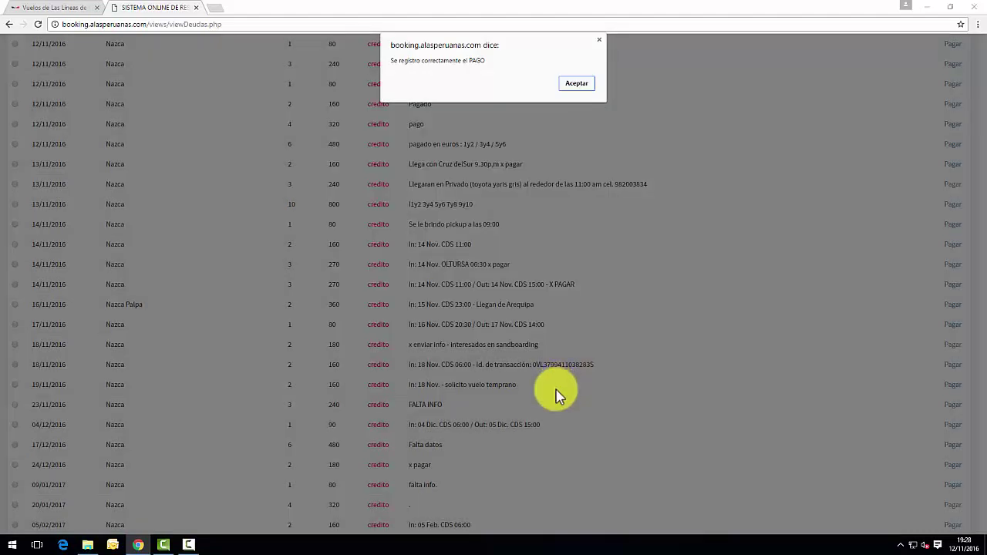
pyautogui.click(569, 84)
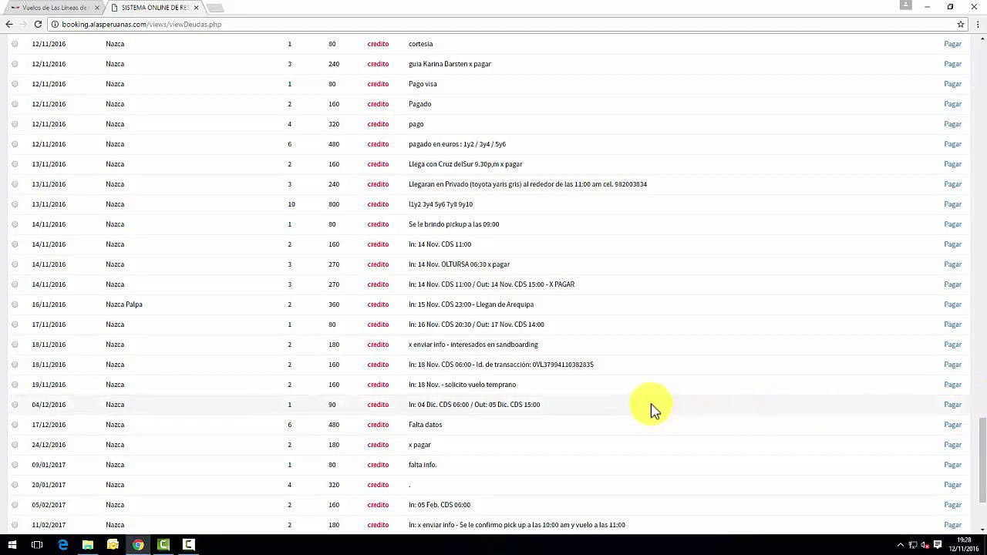
# Scroll back to the top of the Deudas list and return to the main menu via the Alas Peruanas link.
pyautogui.scroll(1, 602, 323)
pyautogui.scroll(20, 600, 319)
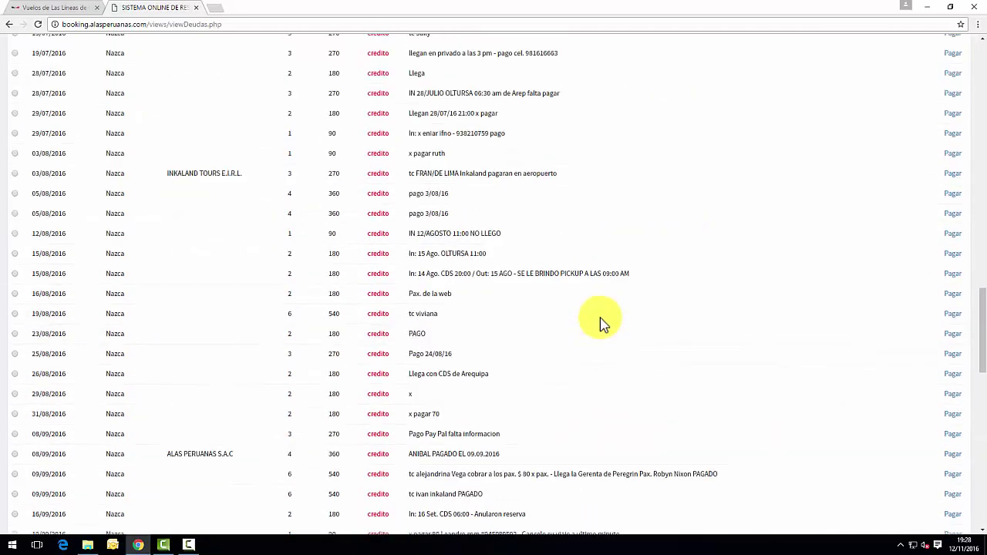
pyautogui.scroll(20, 602, 324)
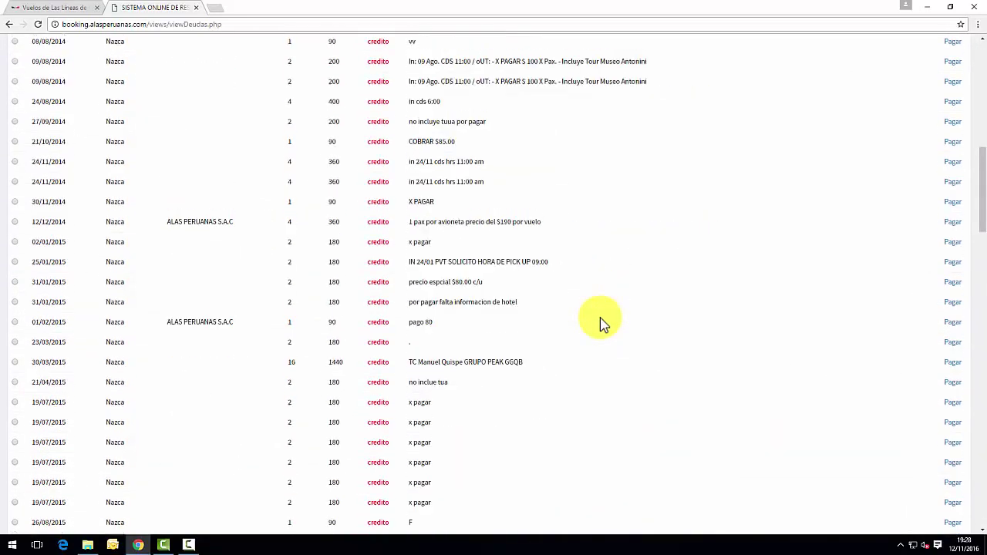
pyautogui.scroll(4, 600, 323)
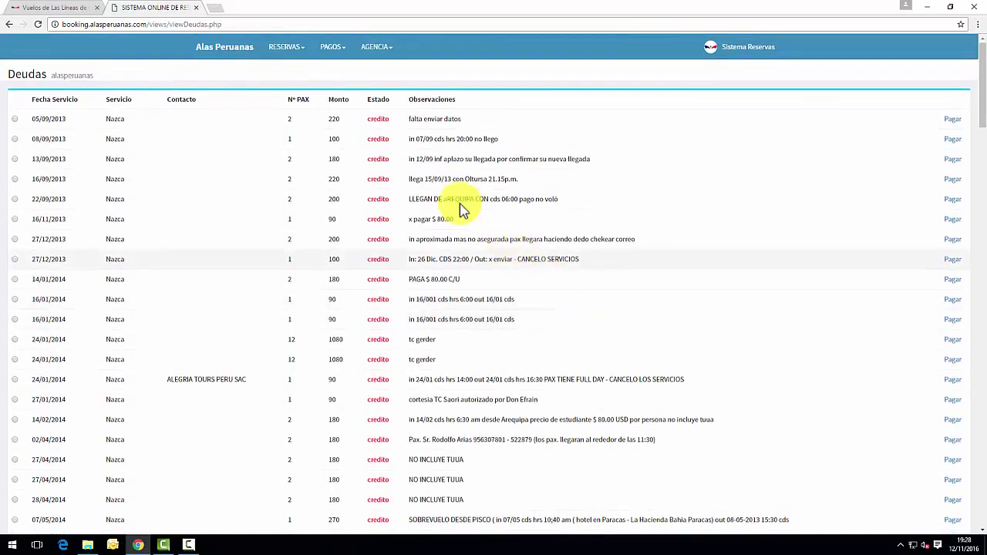
pyautogui.click(343, 52)
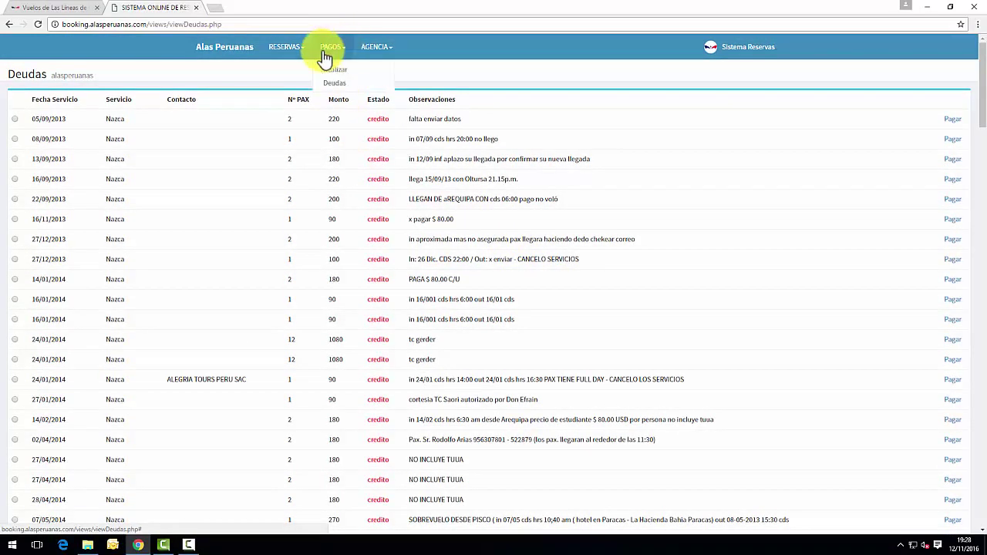
pyautogui.click(238, 47)
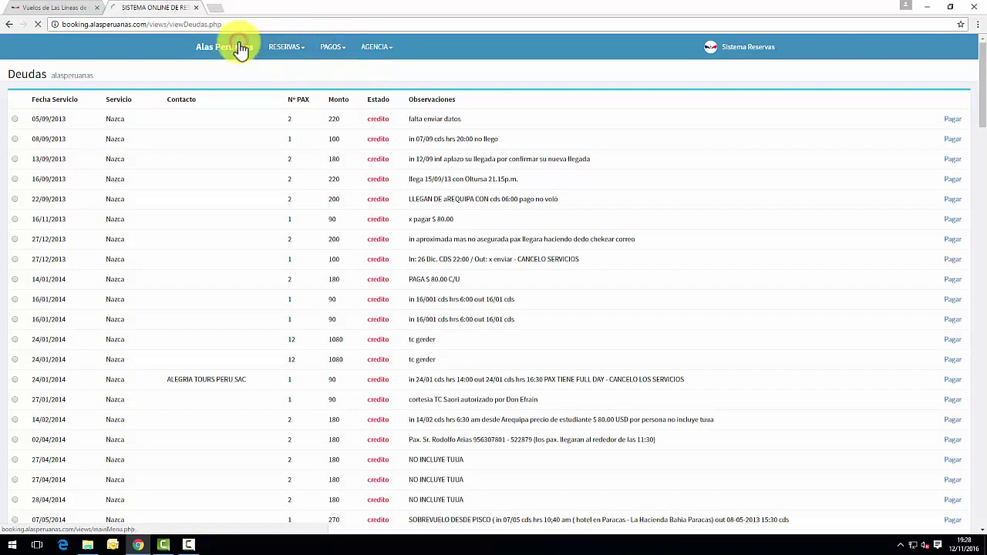